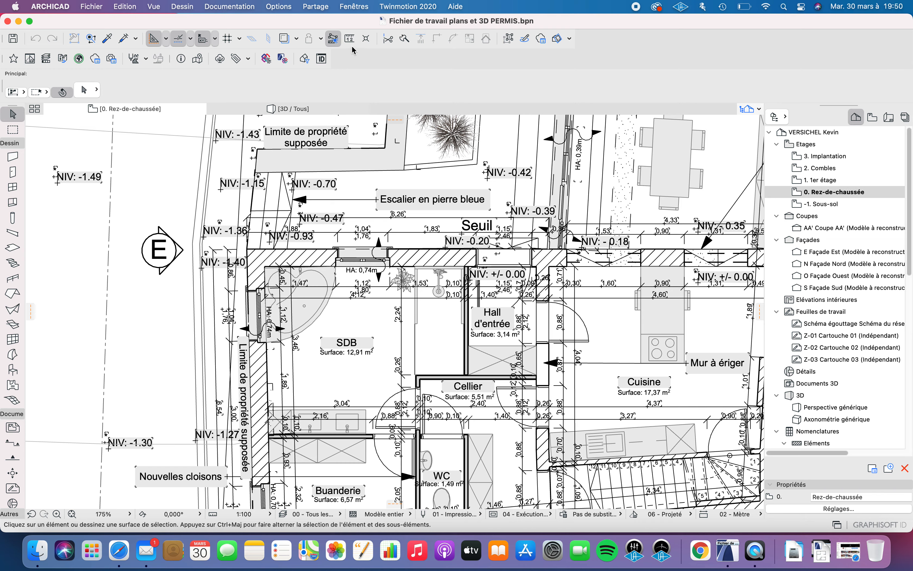
- Measure the SDB room along its upper wall, from the corner by the bathtub to the Hall d'entrée partition
left_click(351, 38)
scroll(265, 411, "up", 2)
scroll(266, 406, "up", 3)
scroll(404, 330, "down", 2)
middle_click_drag(391, 314, 361, 338)
left_click(262, 214)
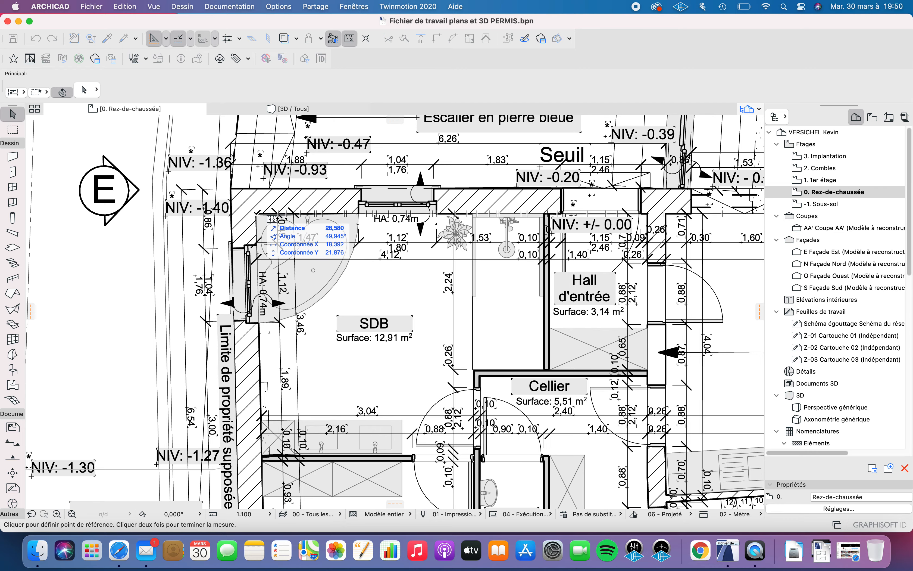
scroll(597, 223, "up", 3)
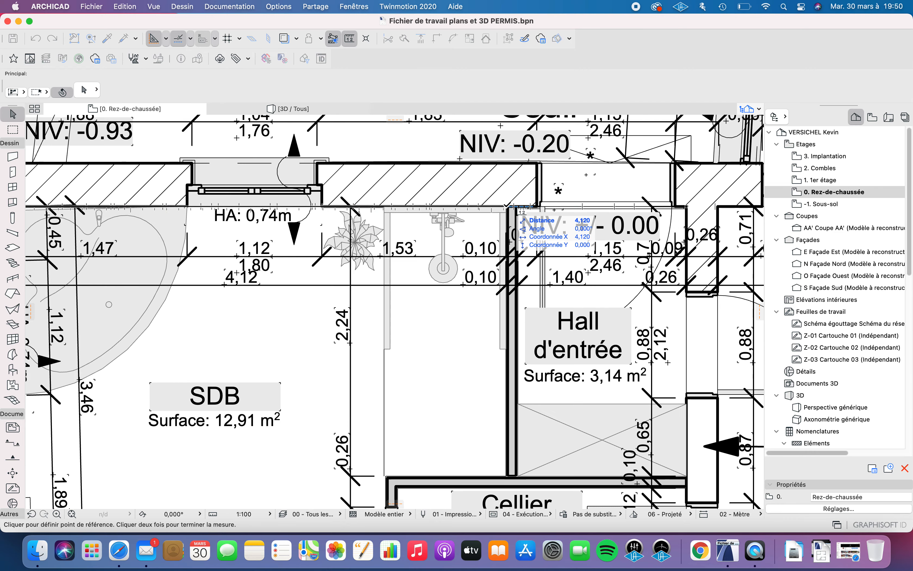
left_click(506, 207)
- Continue the measurement around the SDB partitions, past the Cellier and WC corners to the exterior wall, and end it
left_click(507, 476)
middle_click_drag(426, 383, 457, 234)
left_click(417, 326)
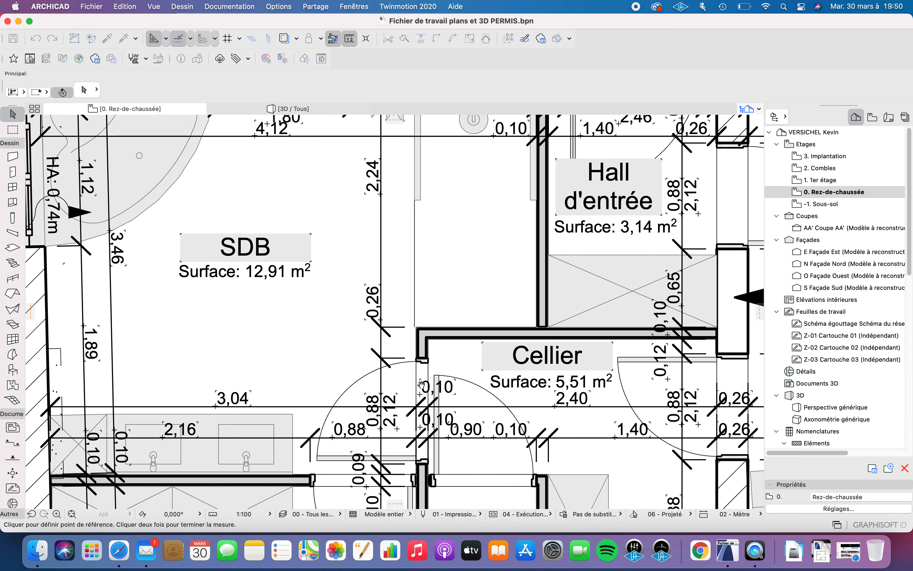
middle_click_drag(412, 344, 504, 242)
left_click(509, 371)
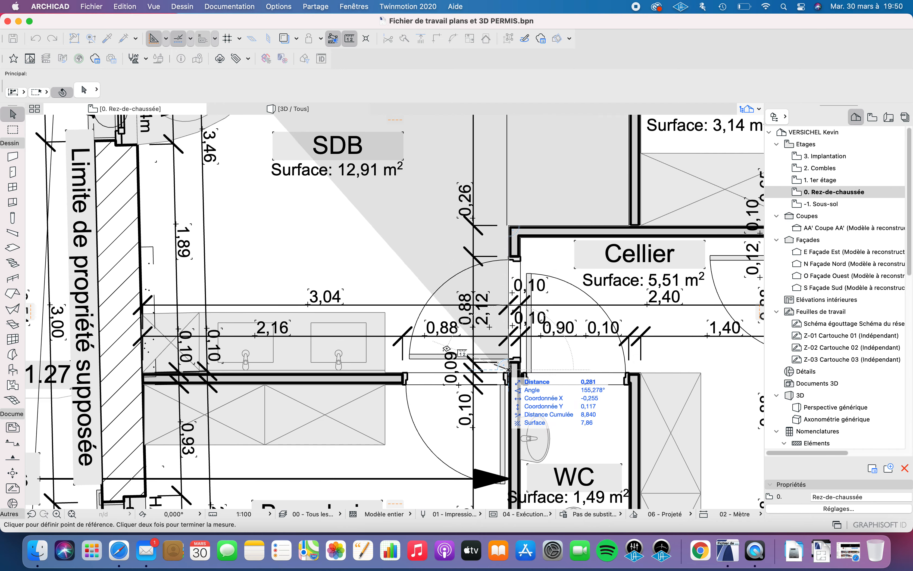
left_click(143, 373)
scroll(162, 362, "down", 3)
middle_click_drag(163, 362, 239, 432)
key("Escape")
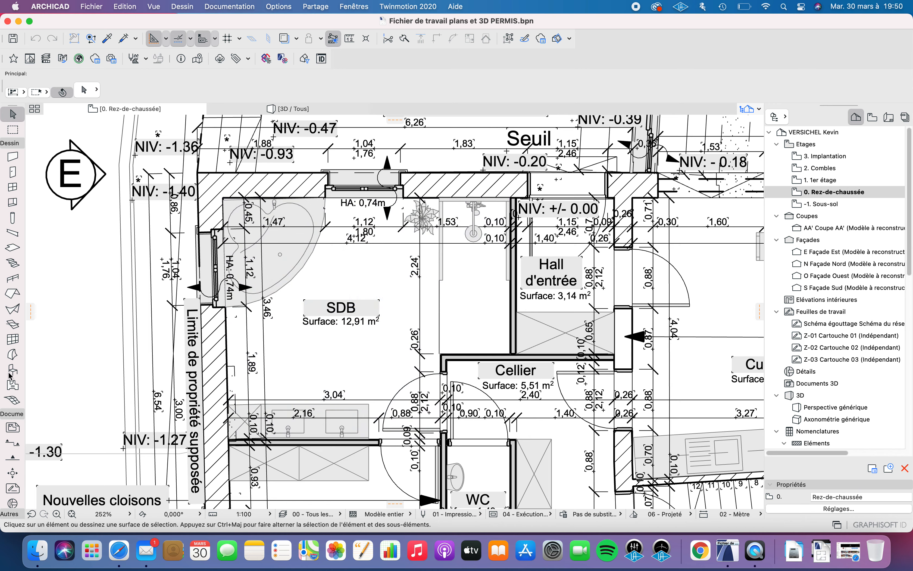
- Activate the Zone tool with the favorite "01 - SP Surface de plancher"
left_click(21, 384)
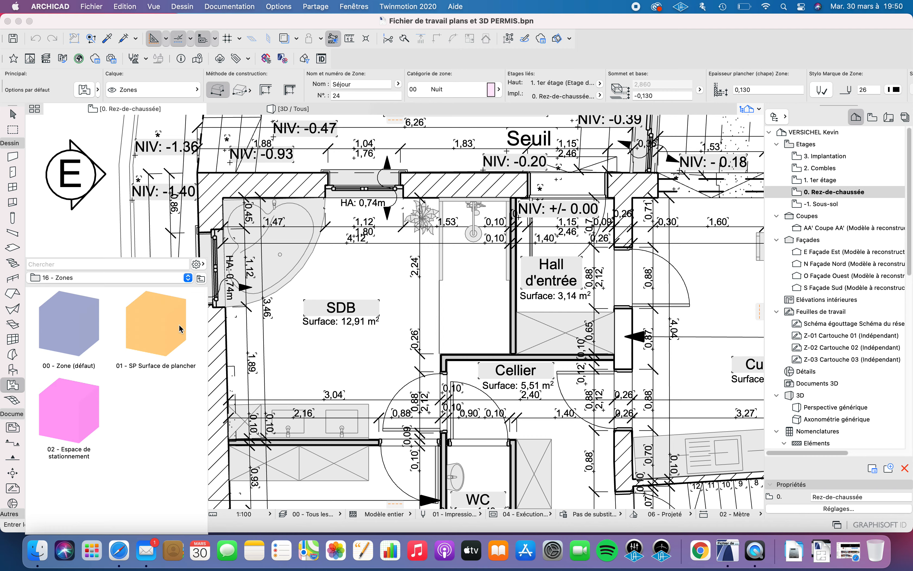
mouse_move(168, 317)
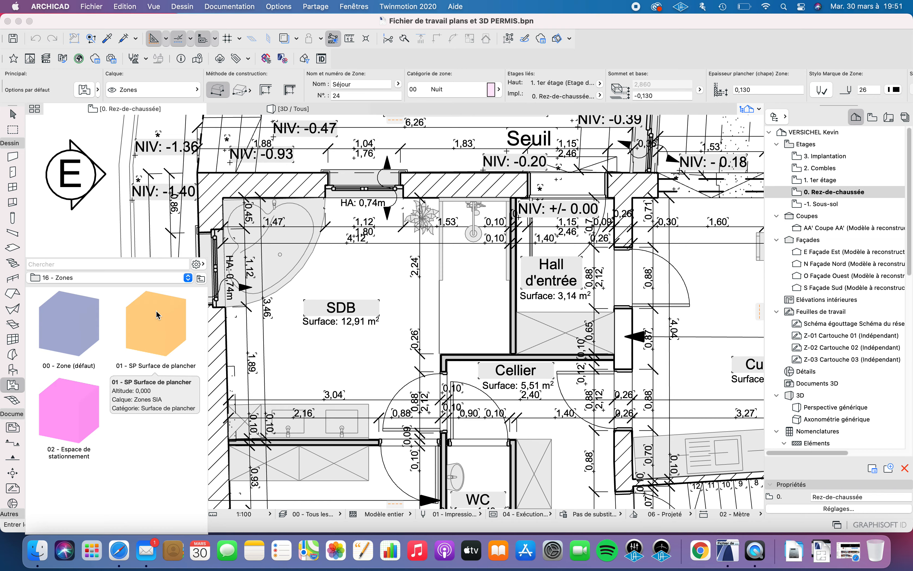
double_click(156, 349)
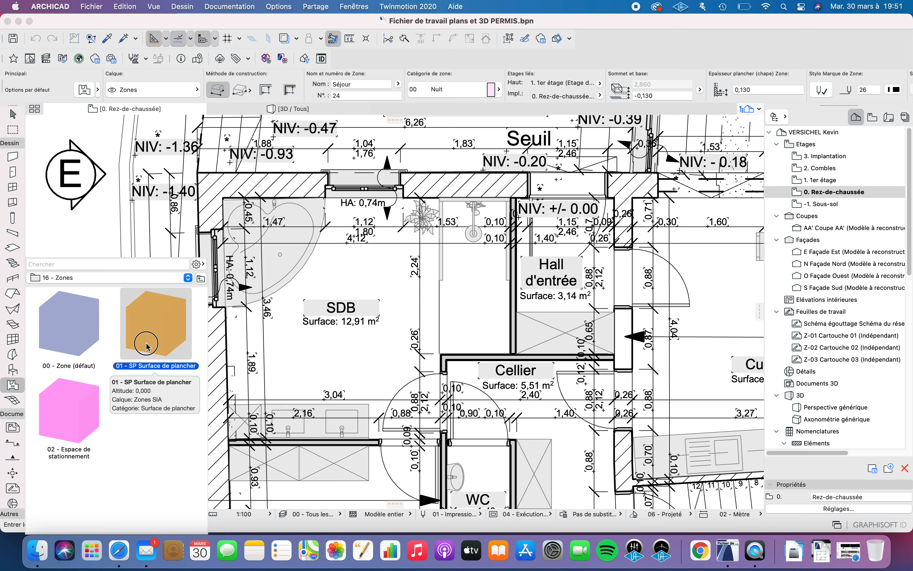
- Create a floor-area zone in the Cuisine room, detecting its enclosing walls, and place its stamp near the cooktop island
scroll(337, 256, "up", 1)
middle_click_drag(377, 435, 299, 238)
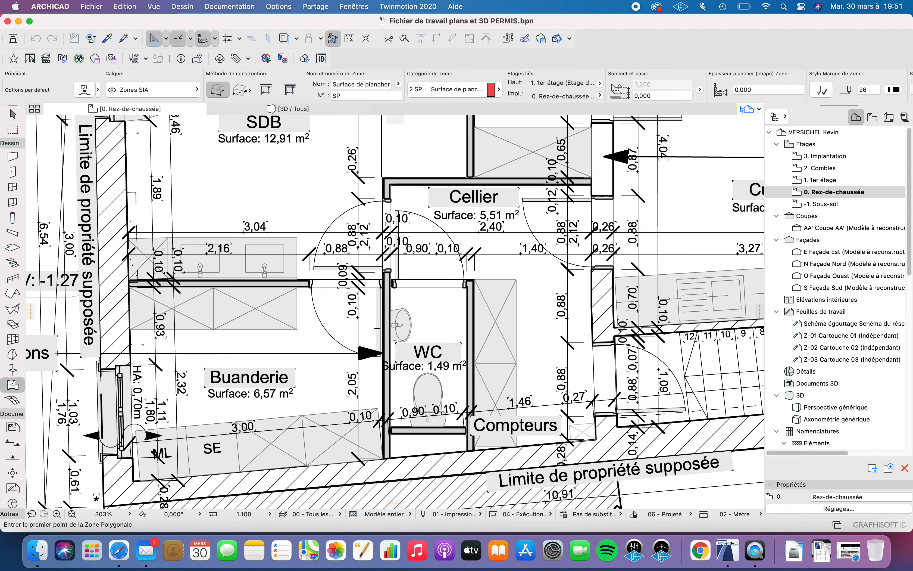
scroll(377, 329, "down", 3)
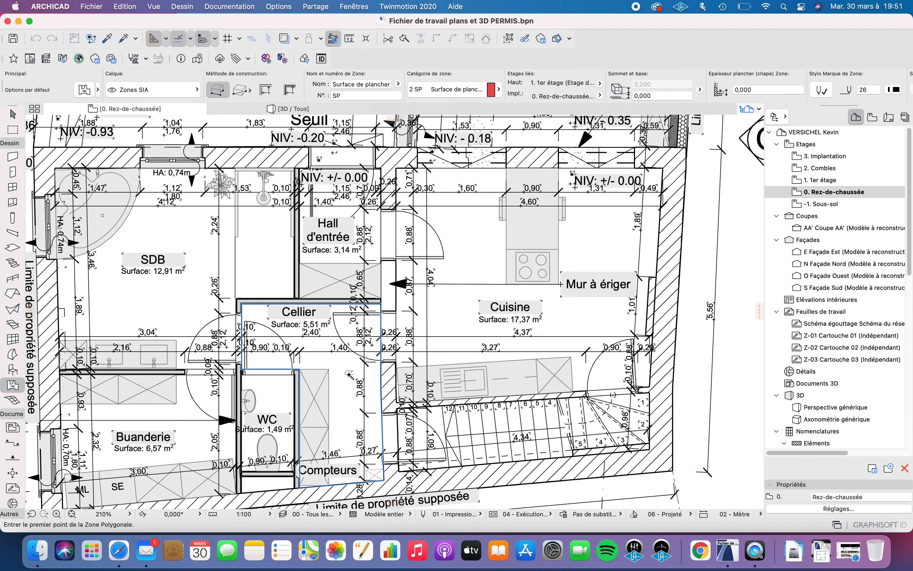
scroll(349, 375, "down", 3)
scroll(349, 375, "left", 3)
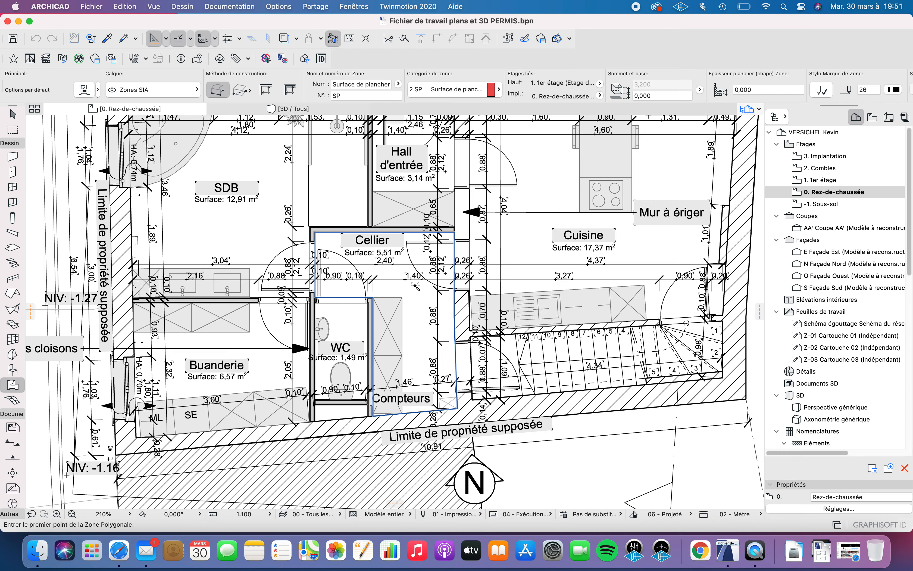
scroll(416, 287, "up", 3)
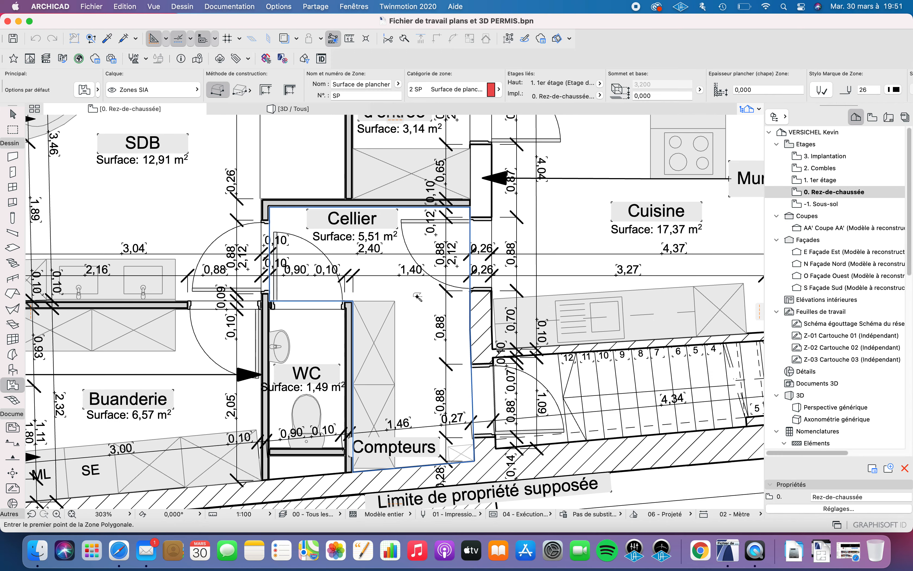
scroll(418, 298, "down", 3)
scroll(448, 284, "up", 3)
scroll(449, 284, "right", 3)
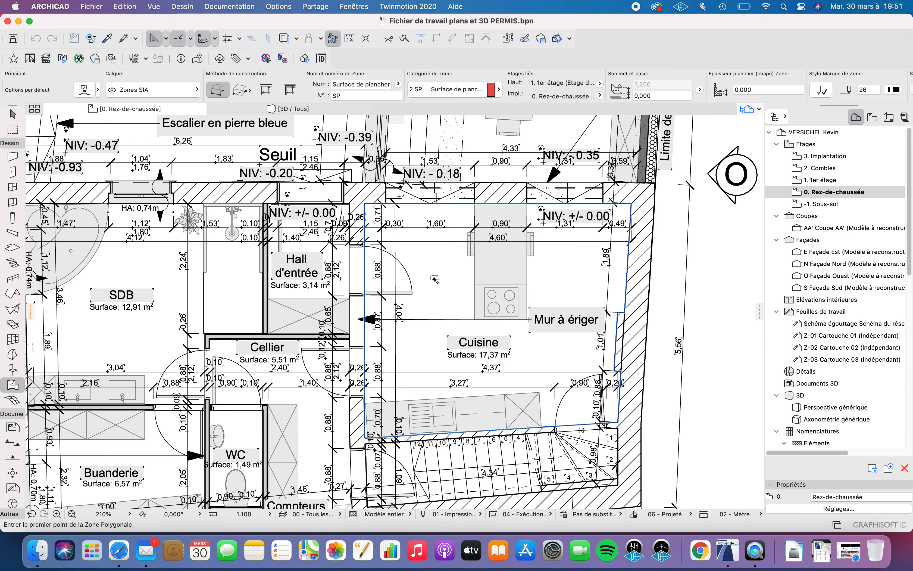
left_click(436, 285)
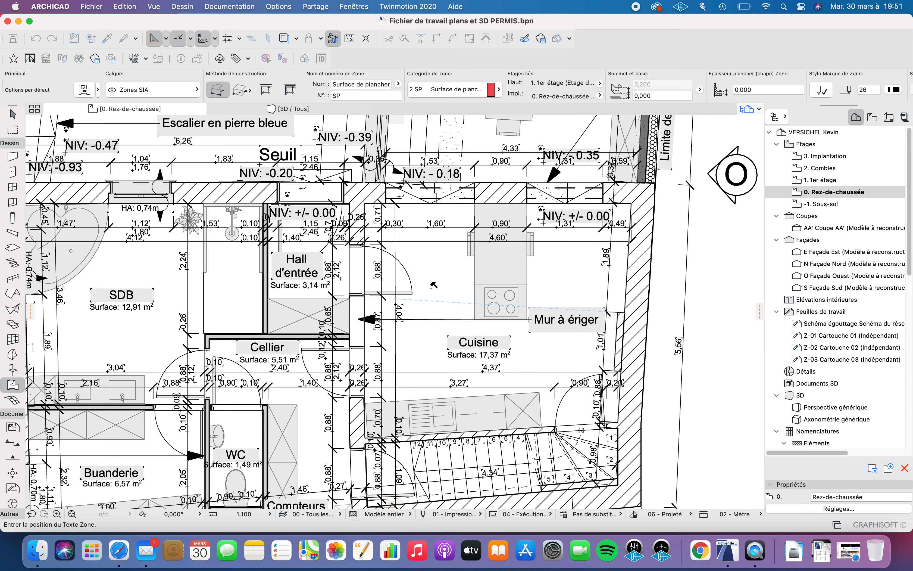
left_click(563, 298)
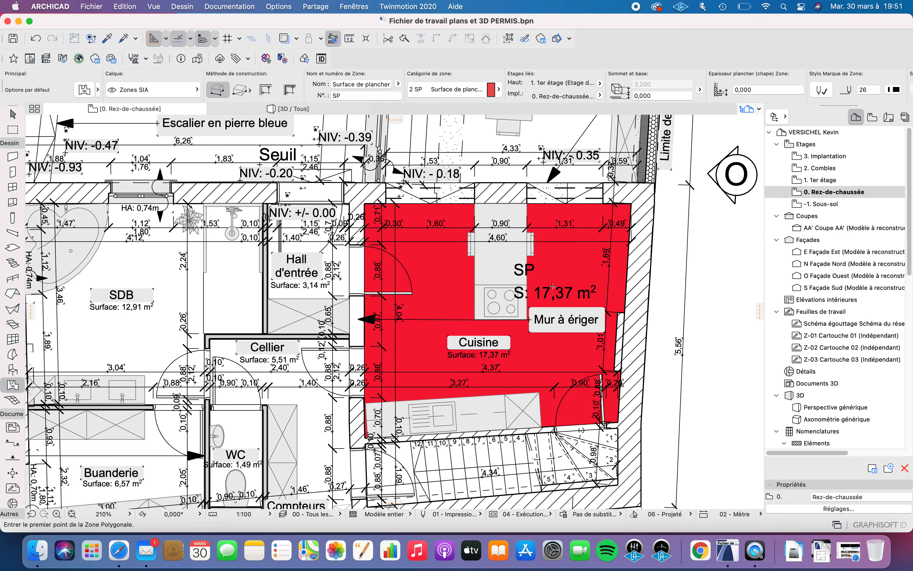
scroll(530, 266, "up", 3)
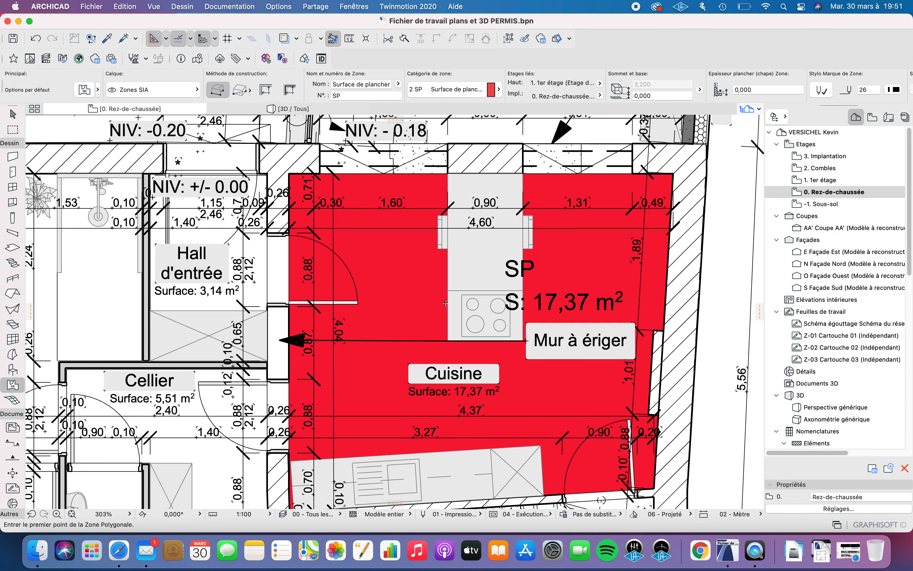
scroll(440, 284, "down", 3)
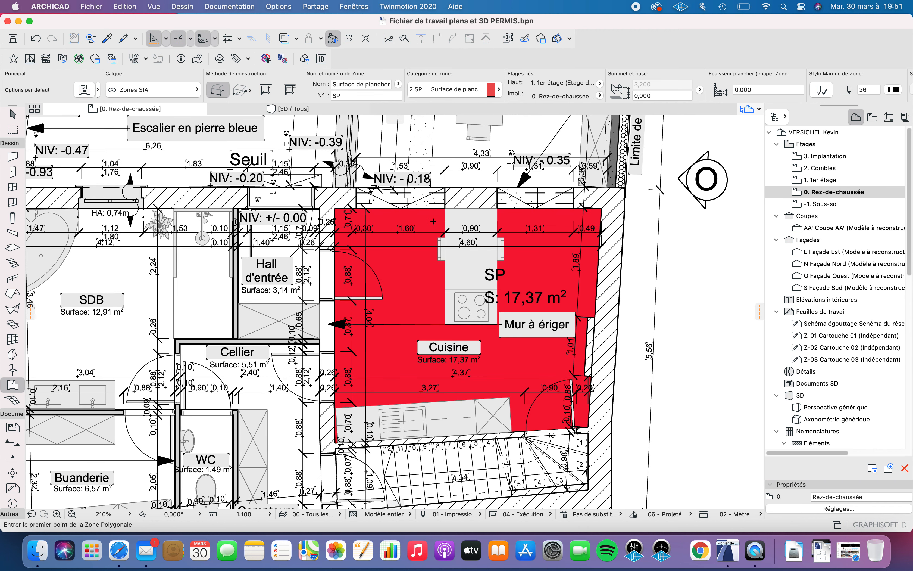
scroll(433, 221, "up", 1)
scroll(434, 222, "left", 1)
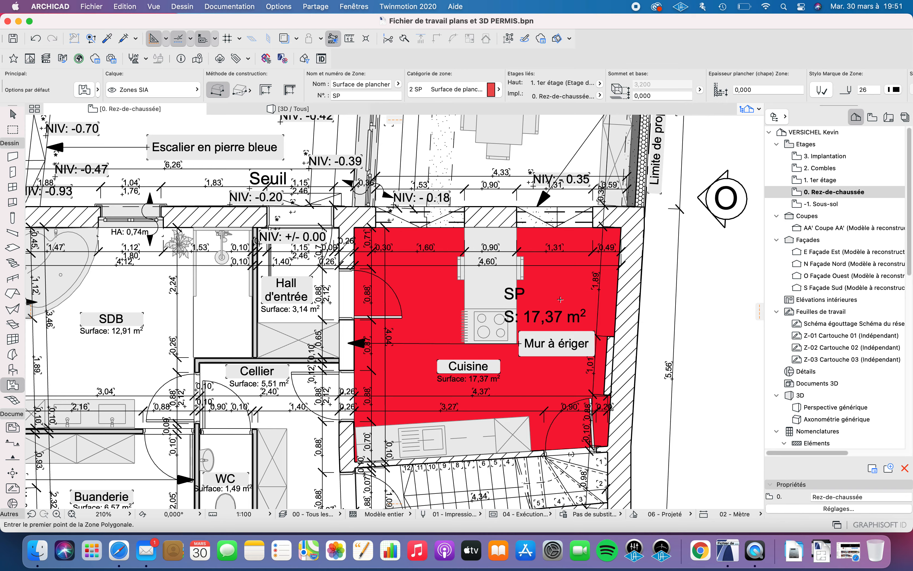
scroll(561, 300, "up", 3)
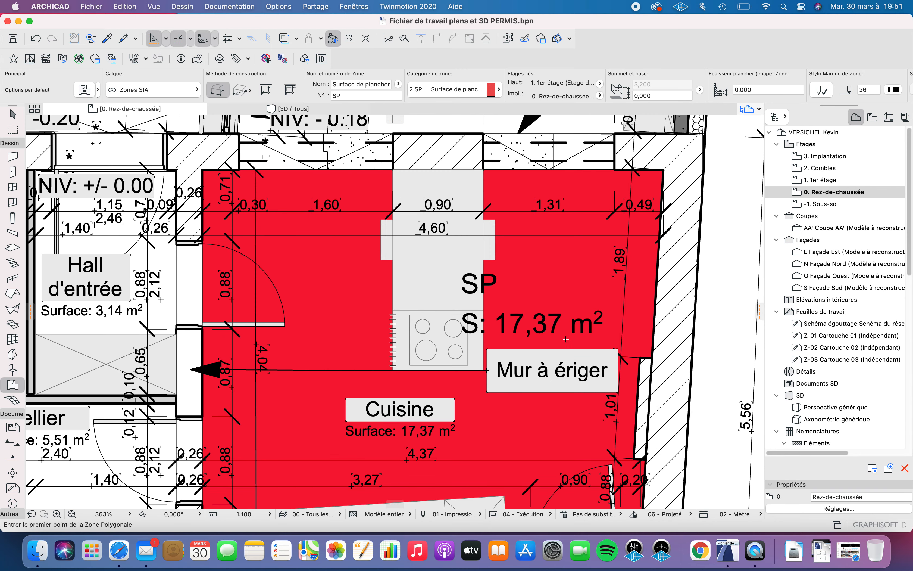
scroll(675, 308, "down", 3)
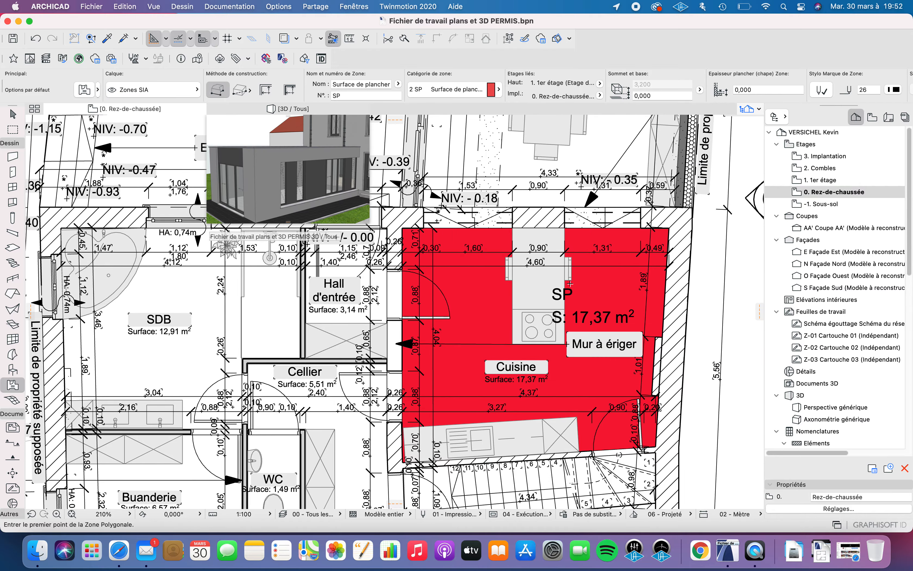
- Set both the name and the number of the new kitchen zone to "Cuisine"
scroll(603, 315, "up", 2)
scroll(611, 321, "right", 5)
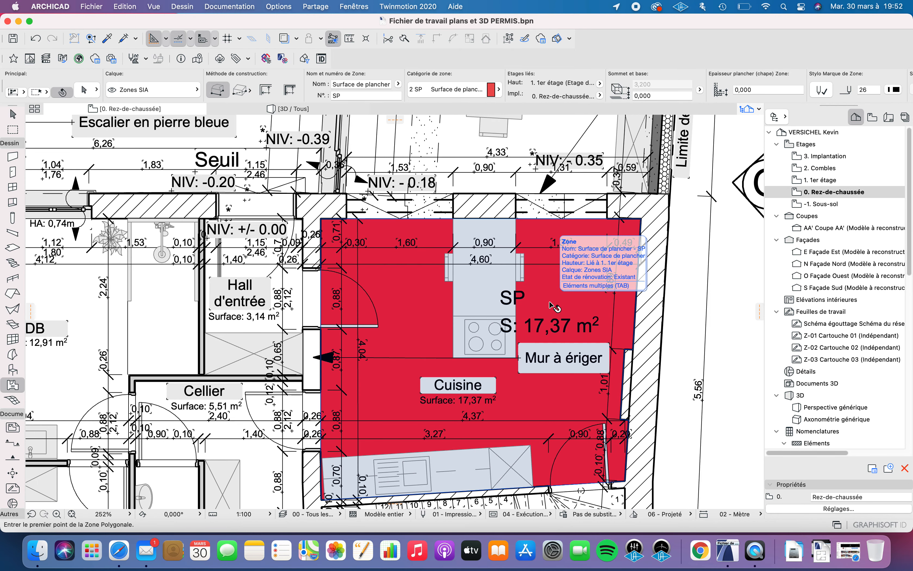
left_click(553, 307, "shift")
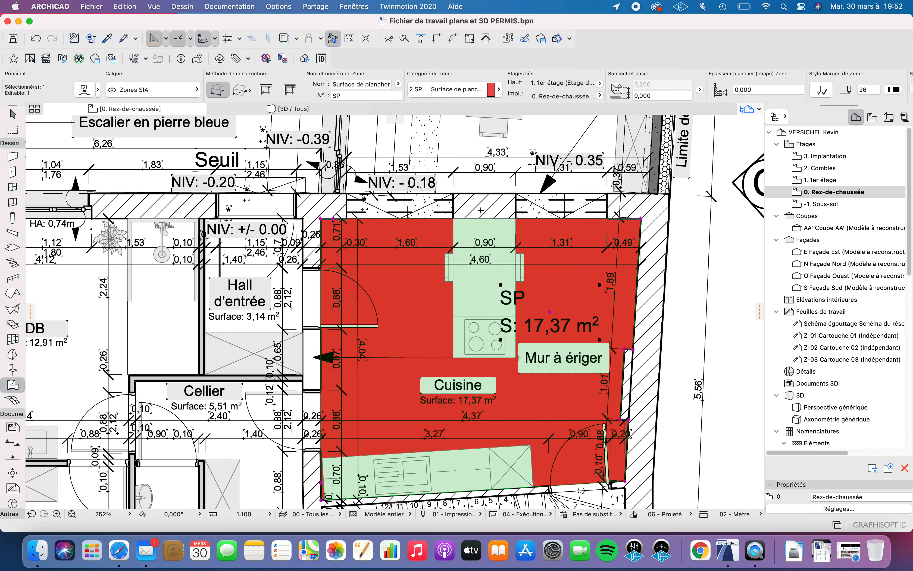
left_click(342, 84)
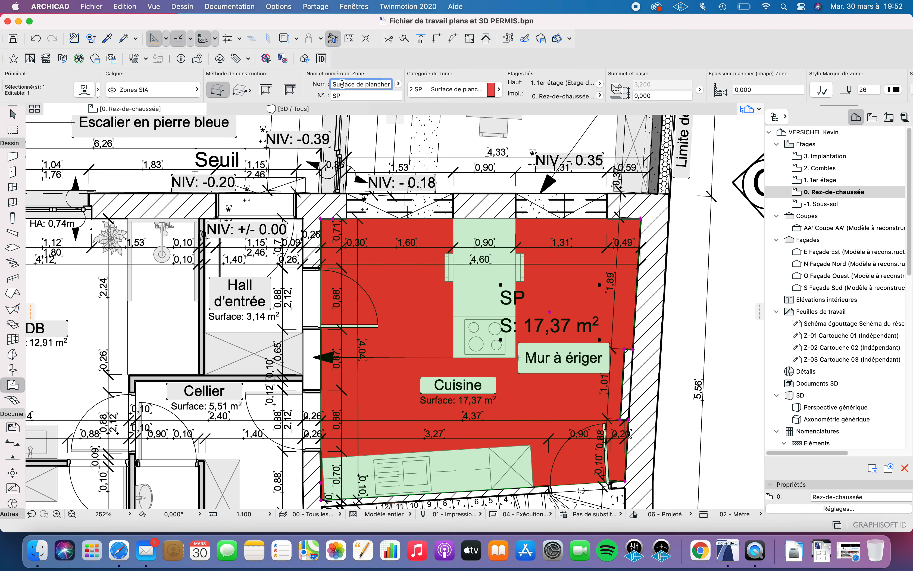
triple_click(365, 86)
type("Cuisine")
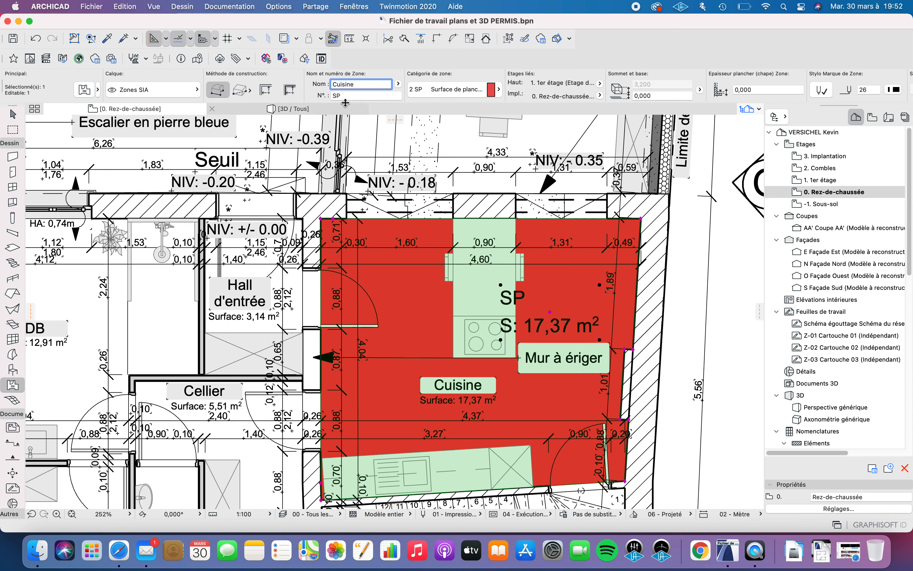
key("Tab")
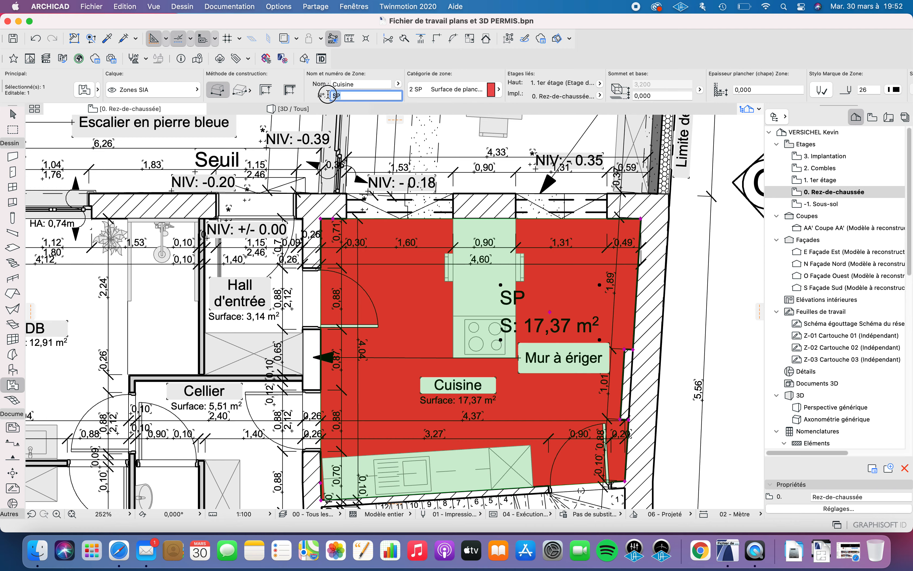
type("1")
key("BackSpace")
type("Cuisine")
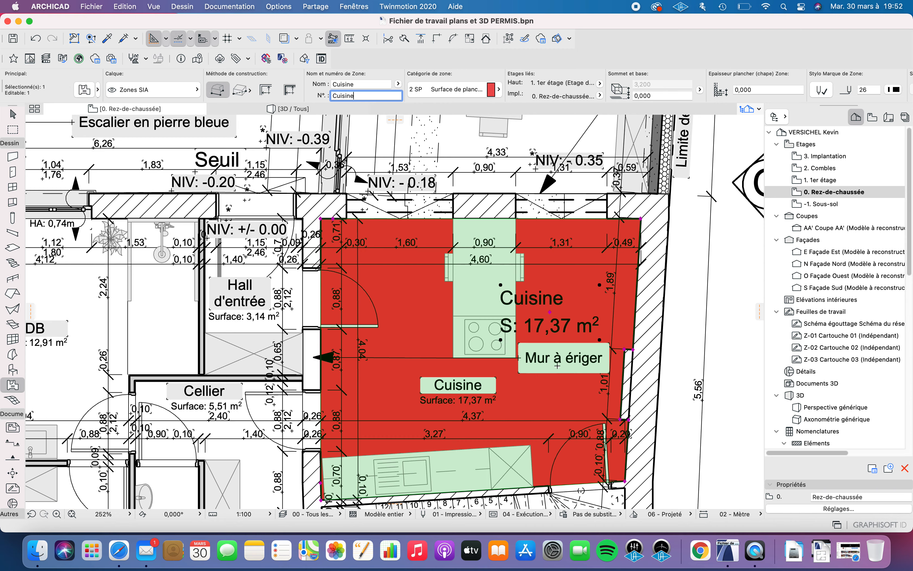
- Change the kitchen zone's category to "00 Jour" and deselect it
left_click(459, 91)
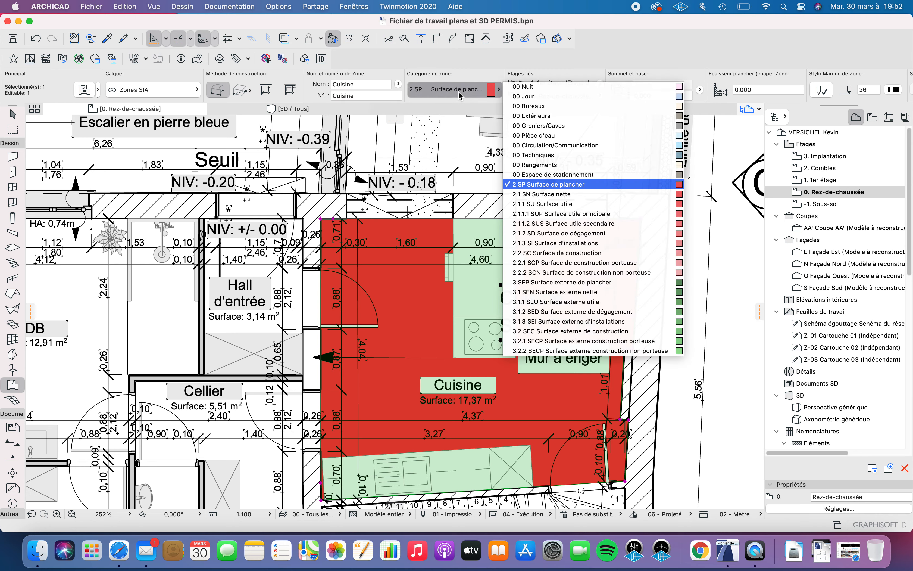
left_click(470, 100)
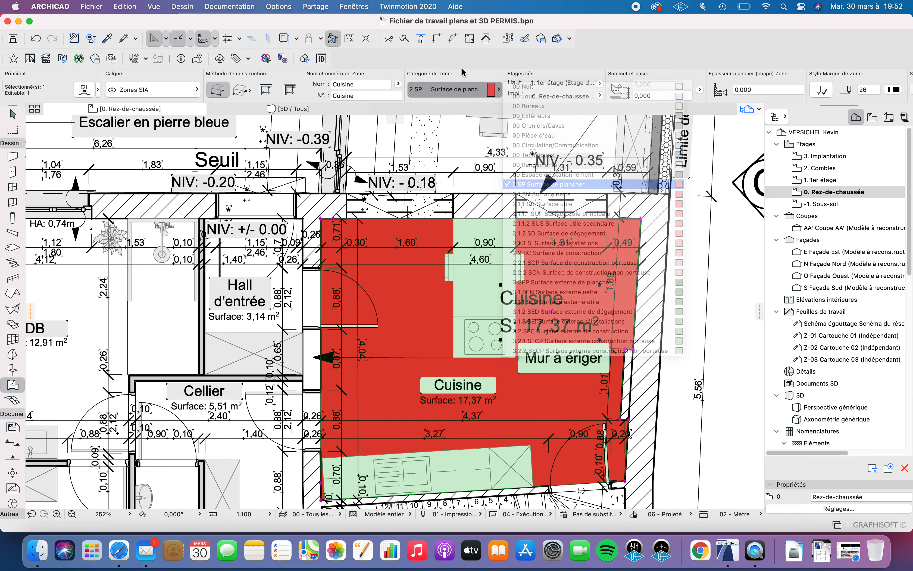
left_click(464, 90)
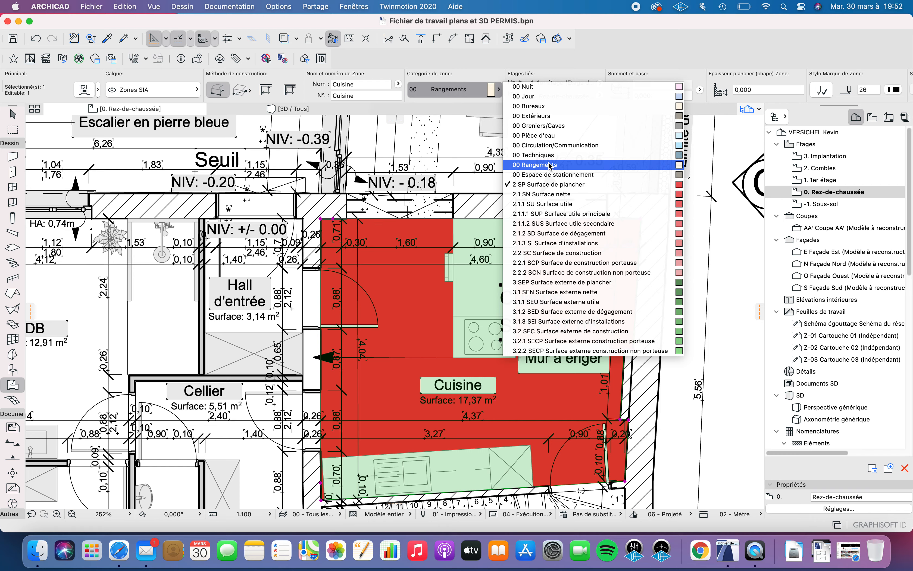
left_click(537, 99)
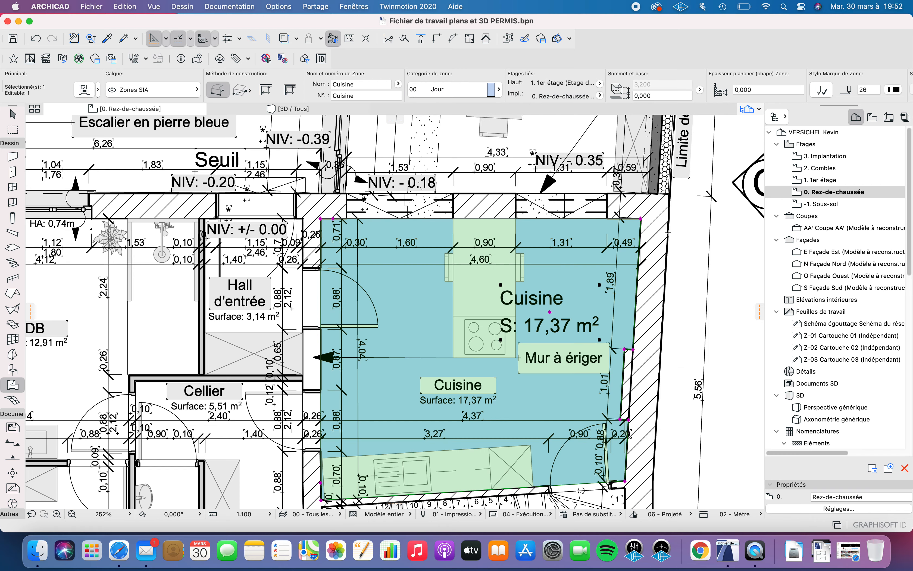
key("Escape")
- Open the "1. 1er étage" plan and create an SP Surface de plancher zone in Chambre 3
scroll(460, 320, "down", 5)
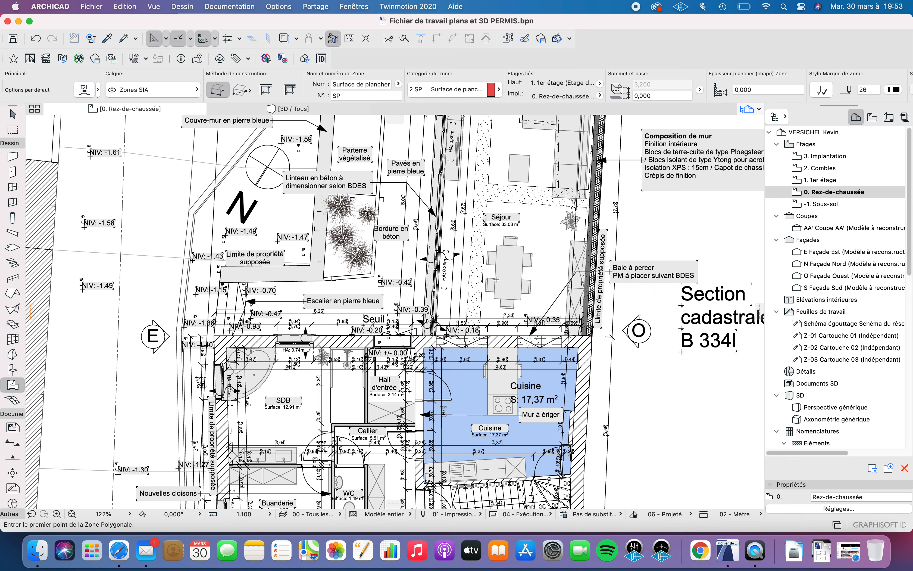
middle_click_drag(287, 416, 452, 292)
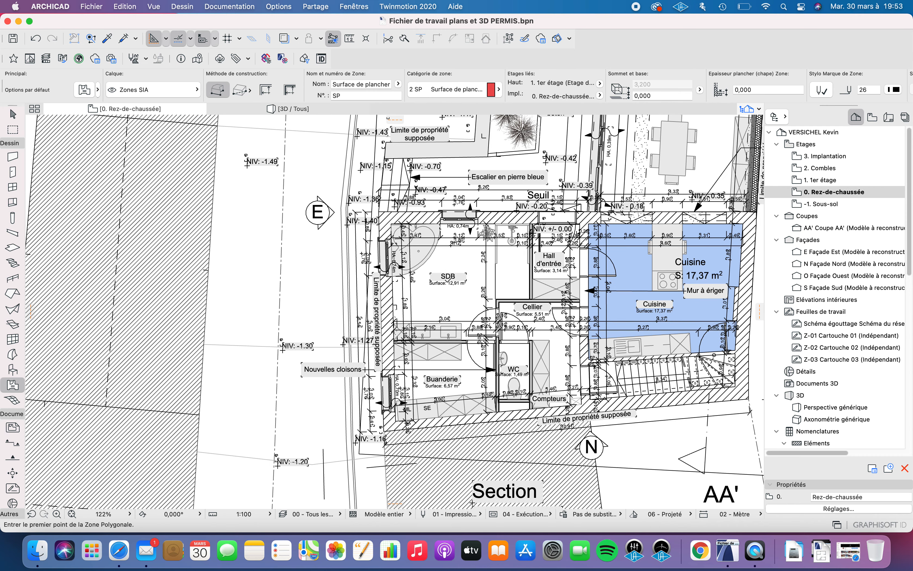
double_click(825, 181)
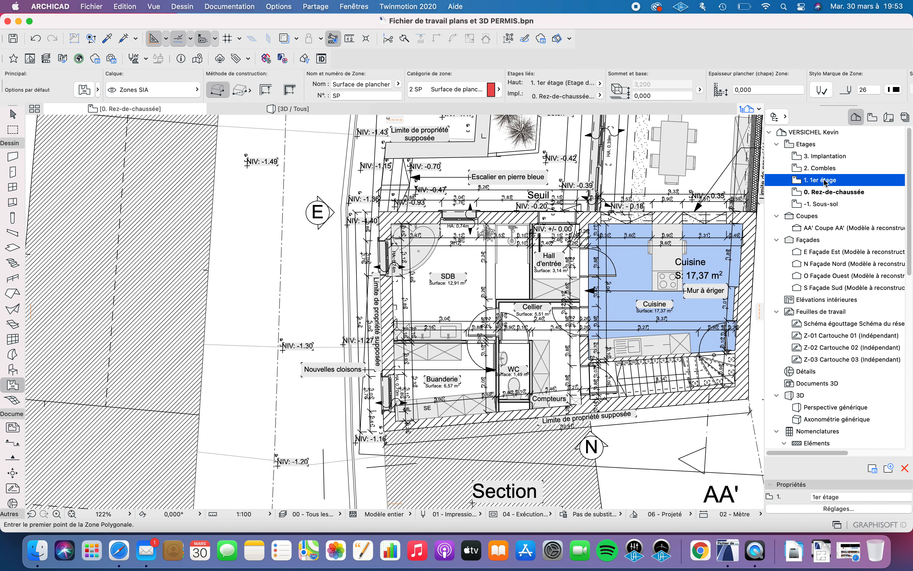
scroll(649, 273, "up", 4)
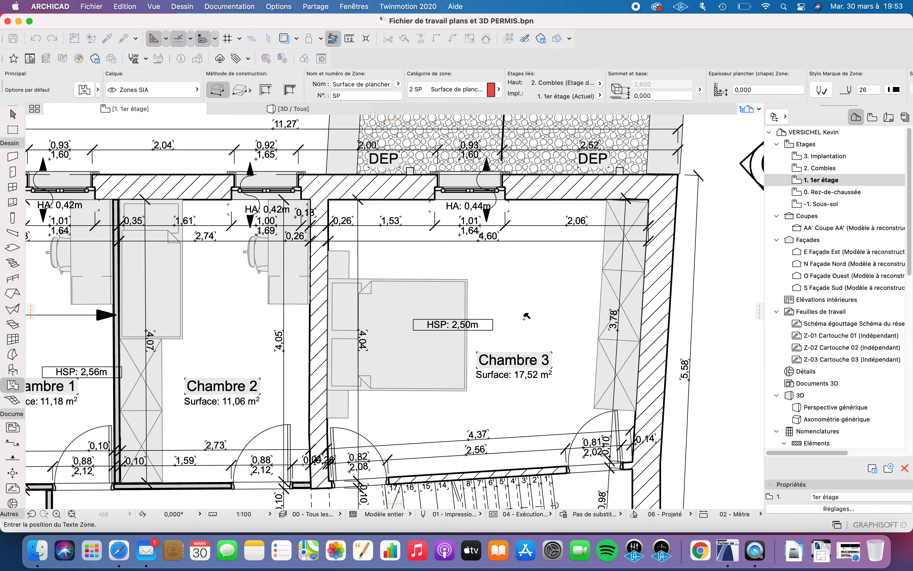
left_click(517, 285)
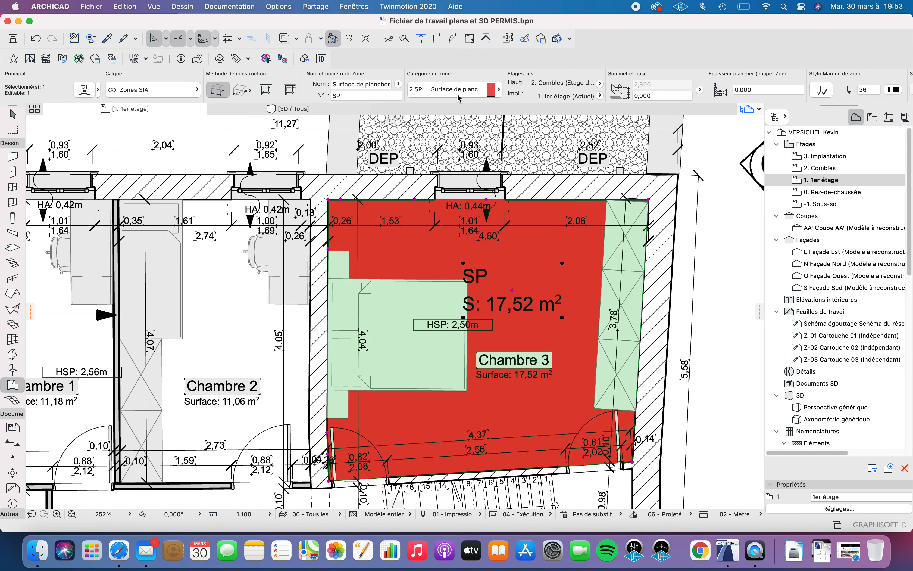
- Change the Chambre 3 zone's category to "00 Nuit" and deselect it
left_click(457, 93)
left_click(554, 92)
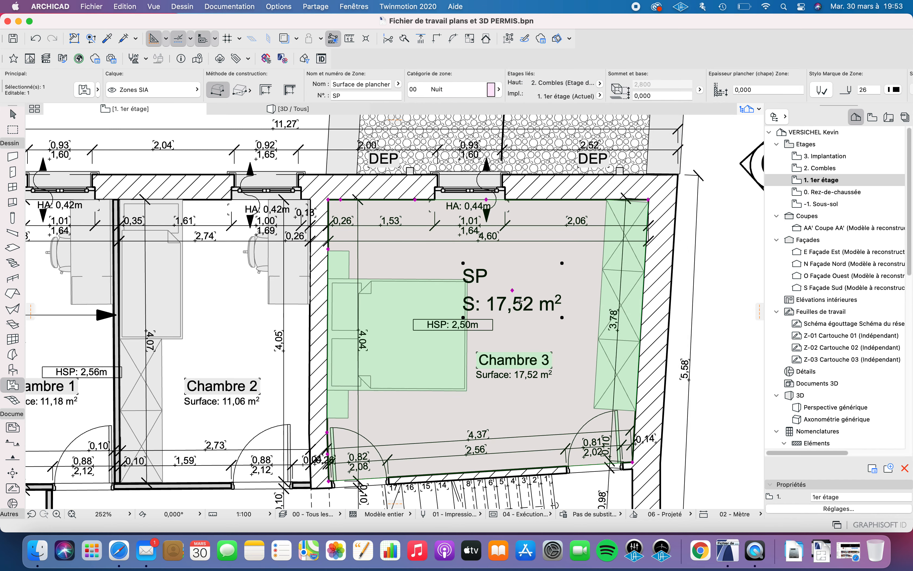
key("Escape")
scroll(472, 342, "down", 3)
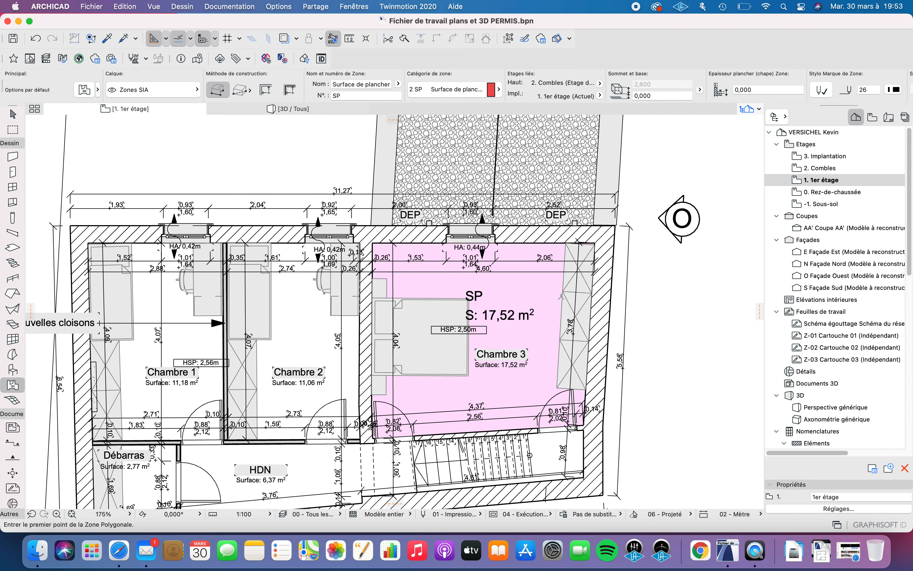
- Examine the house around the first-floor bedrooms in the 3D view and return to the "1. 1er étage" plan
key("F3")
middle_click_drag(559, 298, 497, 261, "shift")
scroll(457, 272, "up", 12)
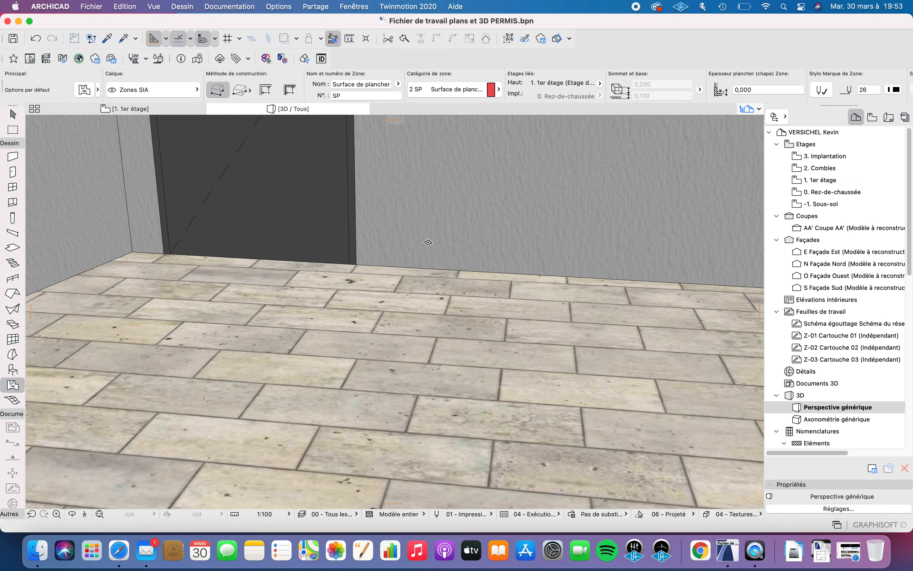
scroll(472, 245, "down", 5)
scroll(480, 245, "down", 8)
scroll(434, 268, "down", 6)
scroll(387, 291, "up", 3)
middle_click_drag(387, 292, 317, 308, "shift")
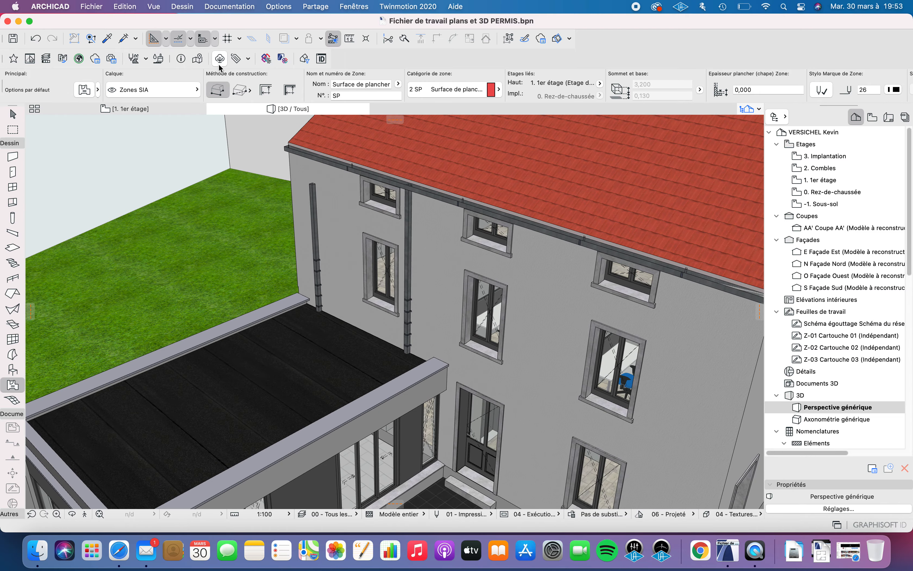
key("Escape")
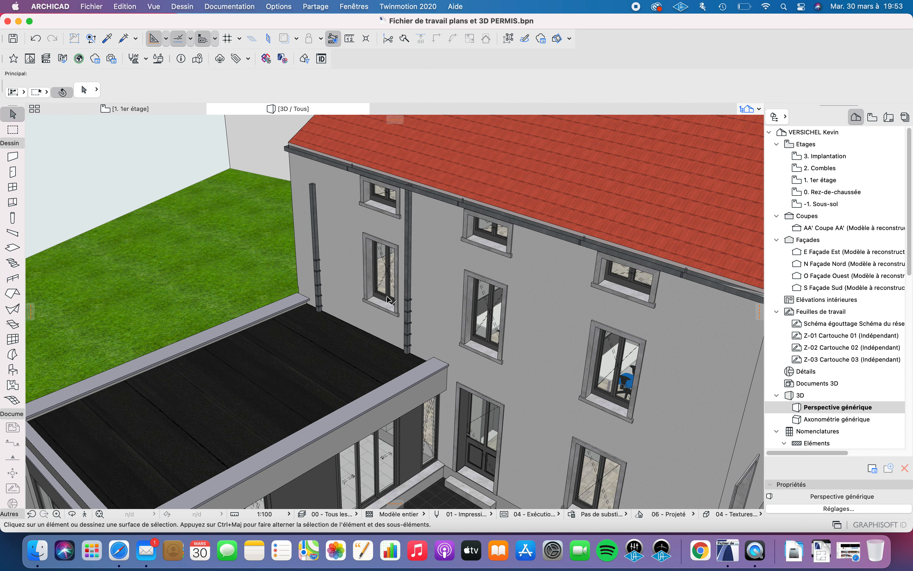
key("F2")
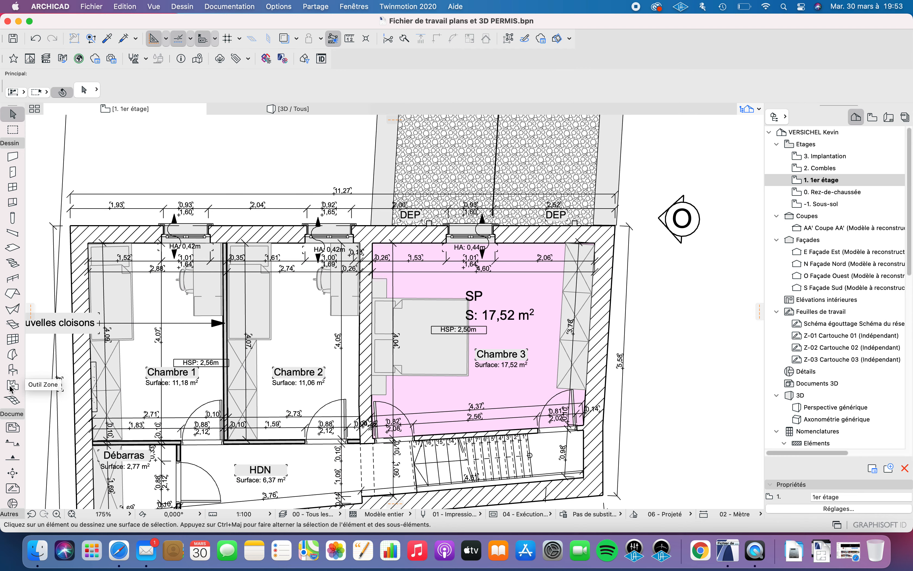
- Set the Chambre 3 zone's model to use the surfaces of bordering walls and cutting elements, and deselect it
left_click(13, 385)
left_click(505, 315, "shift")
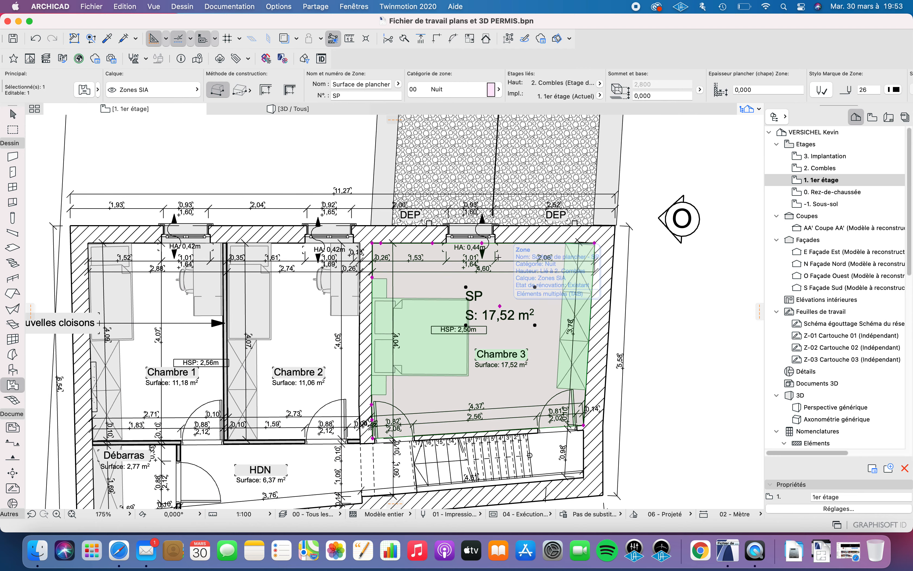
left_click(89, 89)
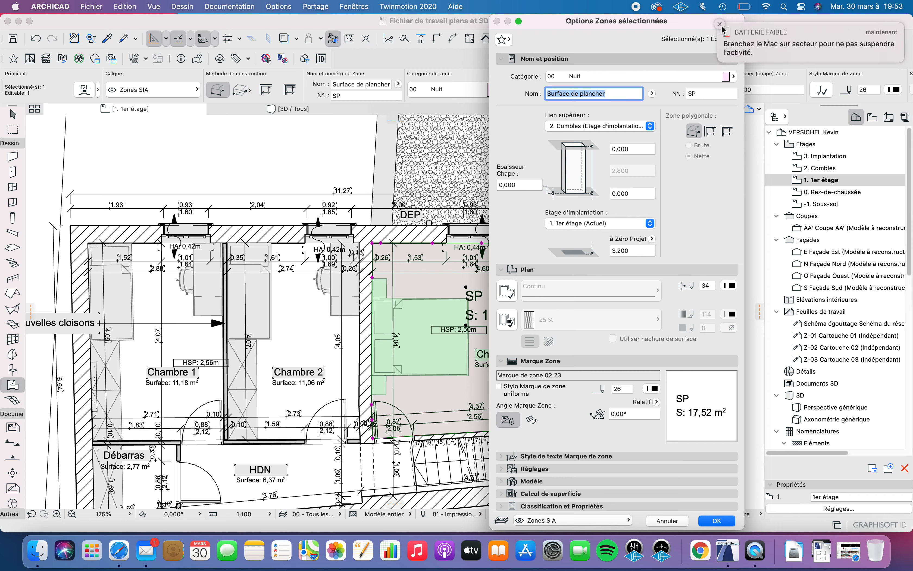
left_click(720, 25)
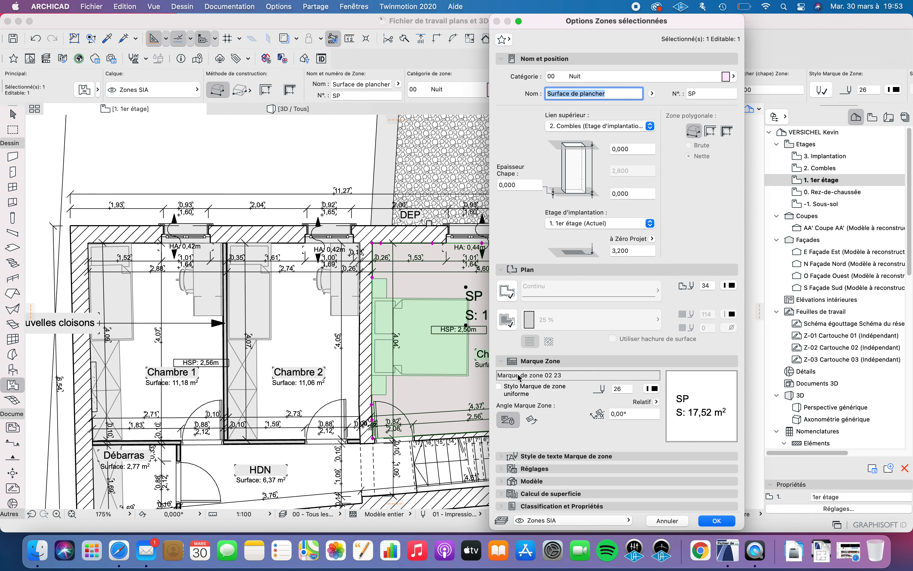
left_click(517, 481)
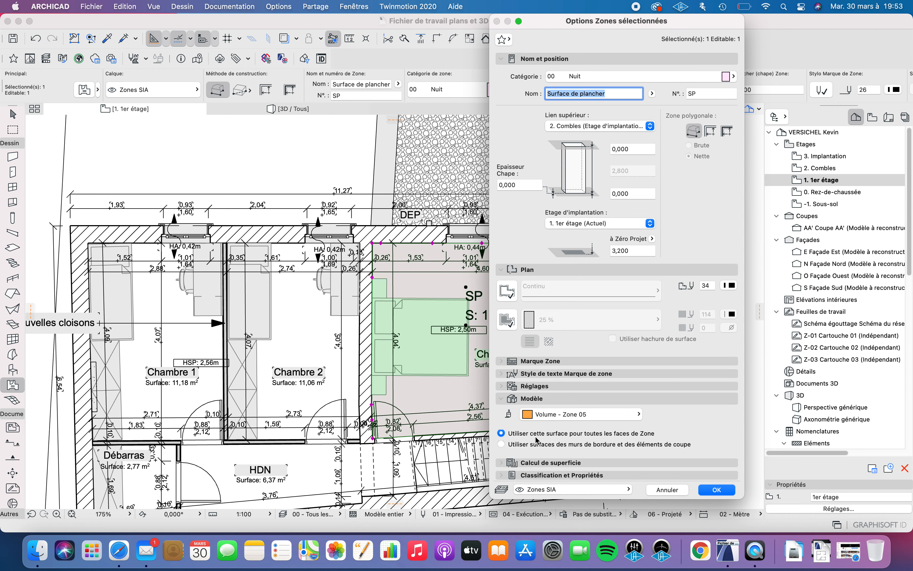
left_click(510, 446)
left_click(717, 490)
key("Escape")
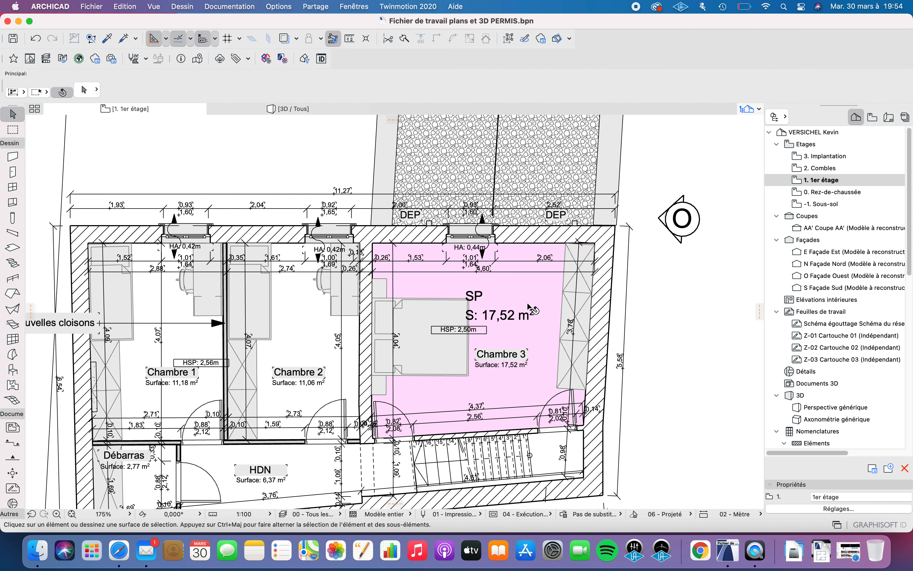
- Inspect the first-floor windows and rear façade in the 3D view for the bedroom zone, and go back to the first-floor plan
key("F3")
scroll(418, 285, "up", 5)
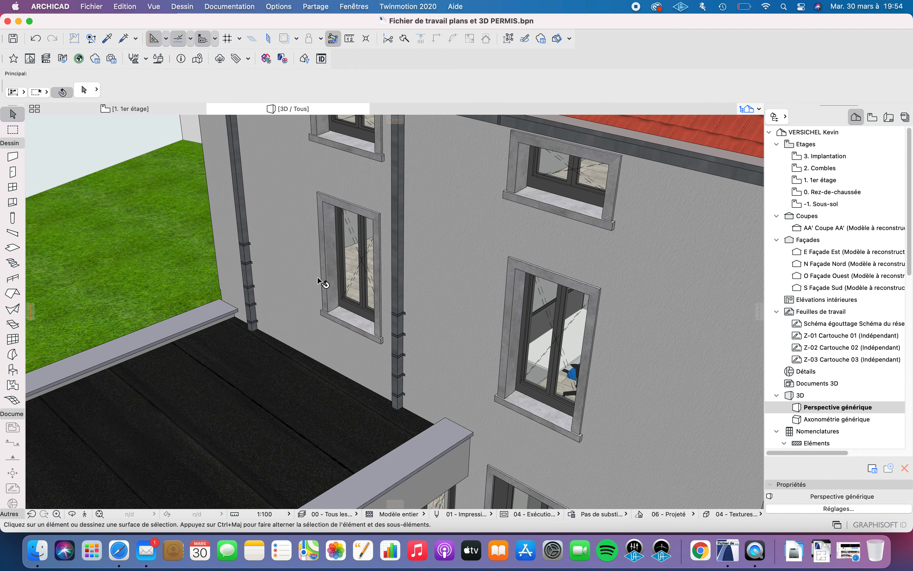
scroll(634, 207, "up", 10)
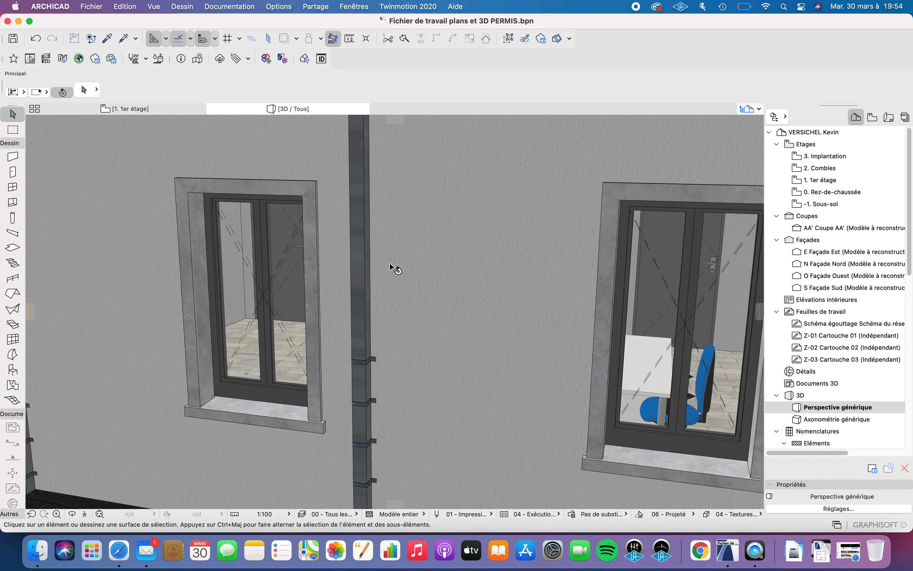
scroll(345, 298, "down", 10)
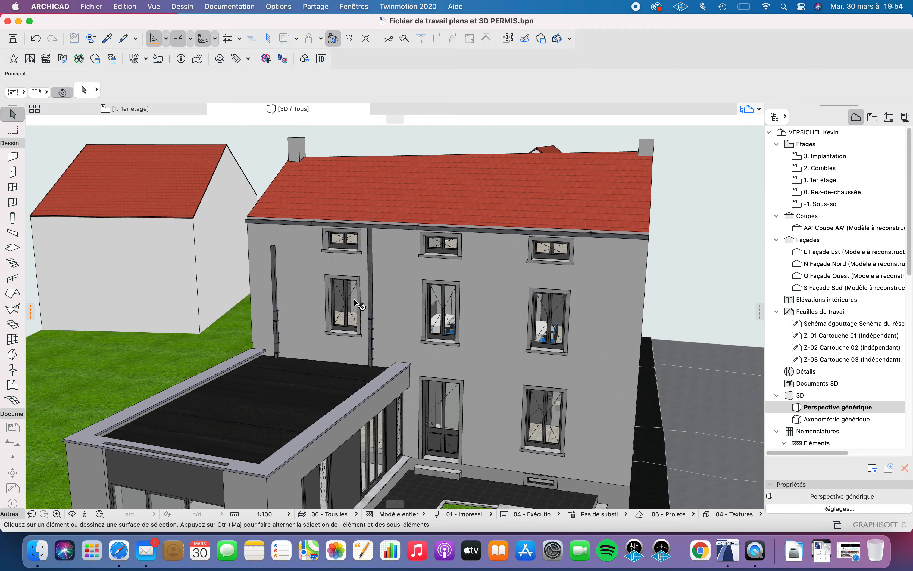
scroll(354, 298, "down", 3)
middle_click_drag(396, 320, 342, 286, "shift")
scroll(342, 287, "up", 3)
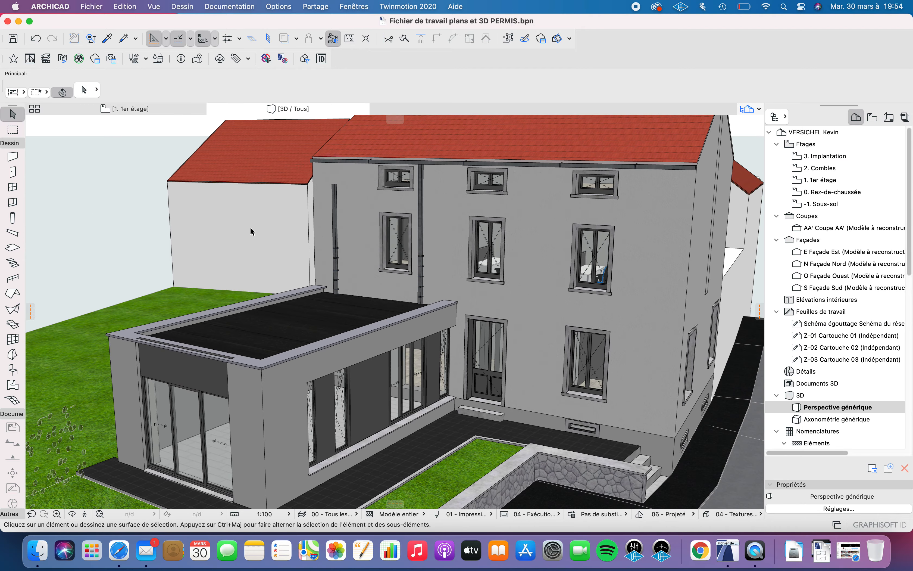
left_click(151, 111)
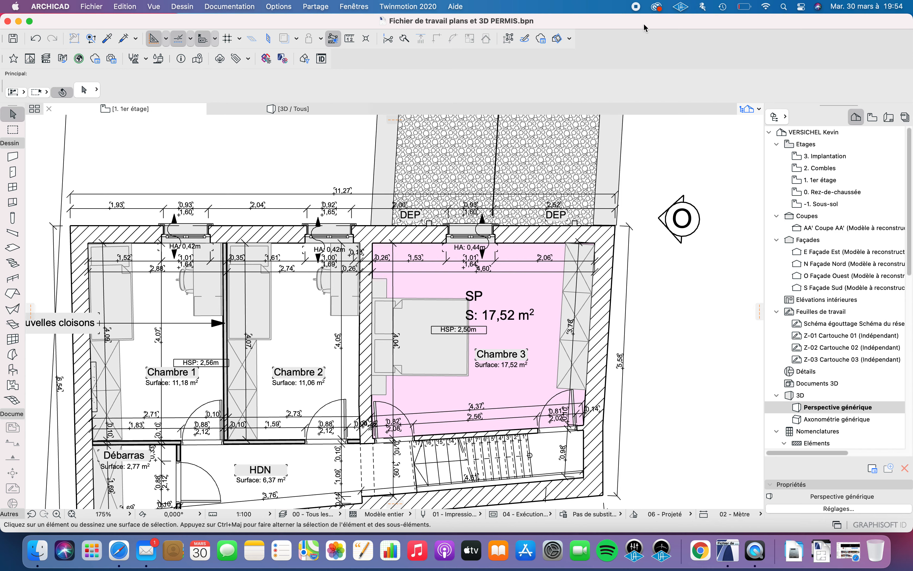
left_click(749, 8)
left_click(692, 41)
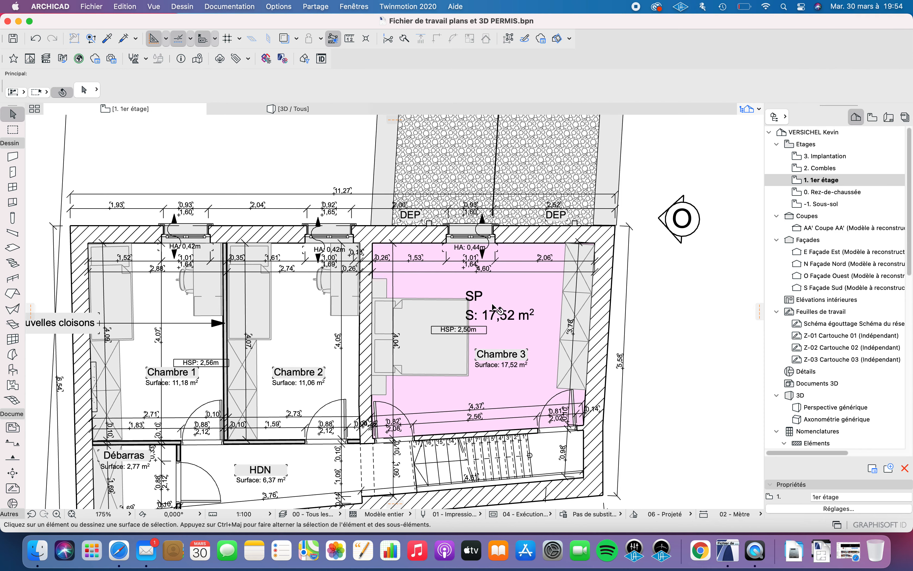
- Open the "0. Rez-de-chaussée" plan at the Cuisine zone
left_click(823, 192)
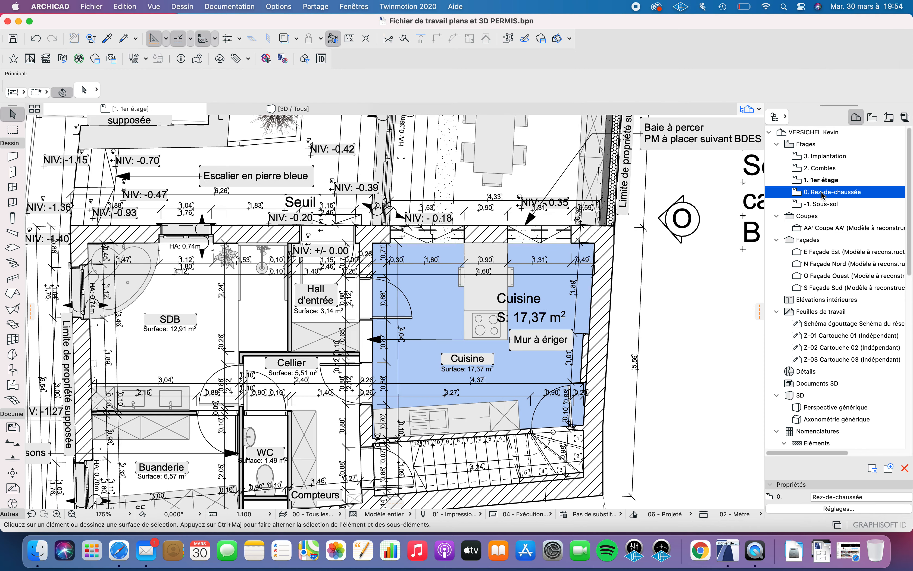
scroll(520, 332, "up", 5)
scroll(521, 333, "down", 3)
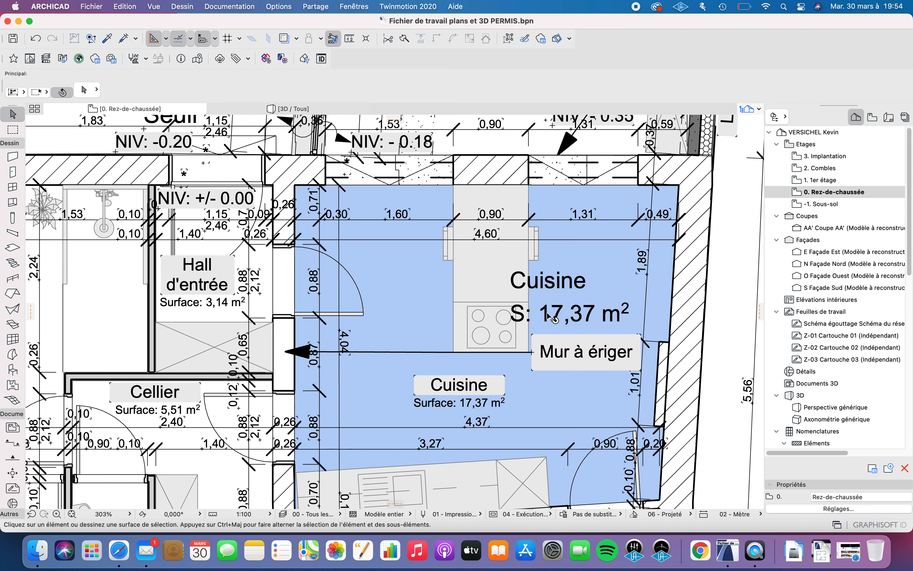
scroll(534, 310, "down", 3)
scroll(529, 302, "up", 5)
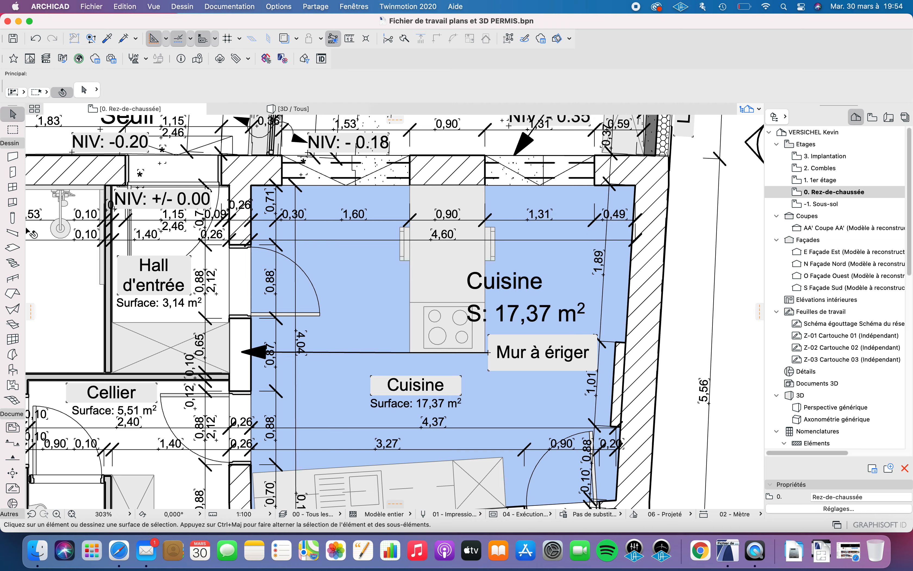
- Set the Cuisine zone stamp's text to 1.00 mm high and bold, keeping the Arial font, and deselect the zone
left_click(13, 385)
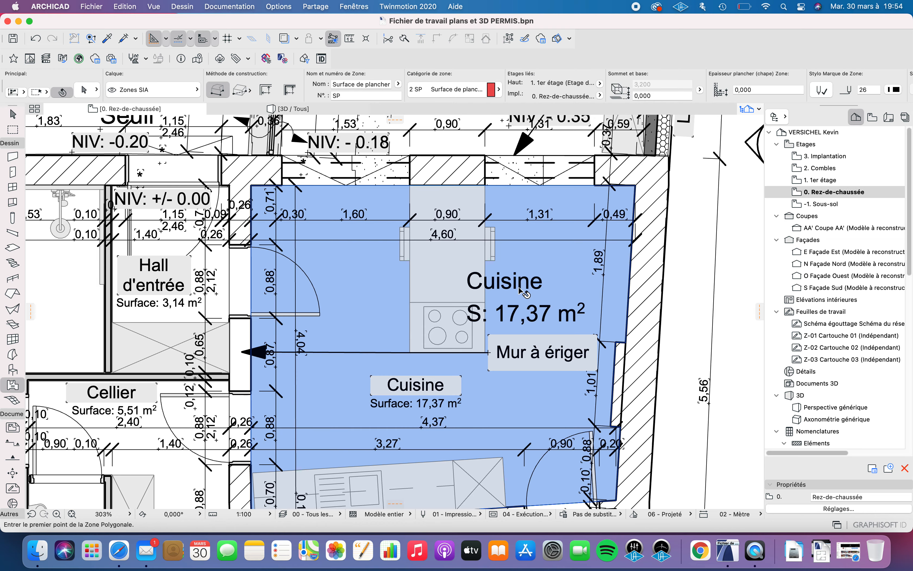
left_click(523, 291, "shift")
left_click(84, 90)
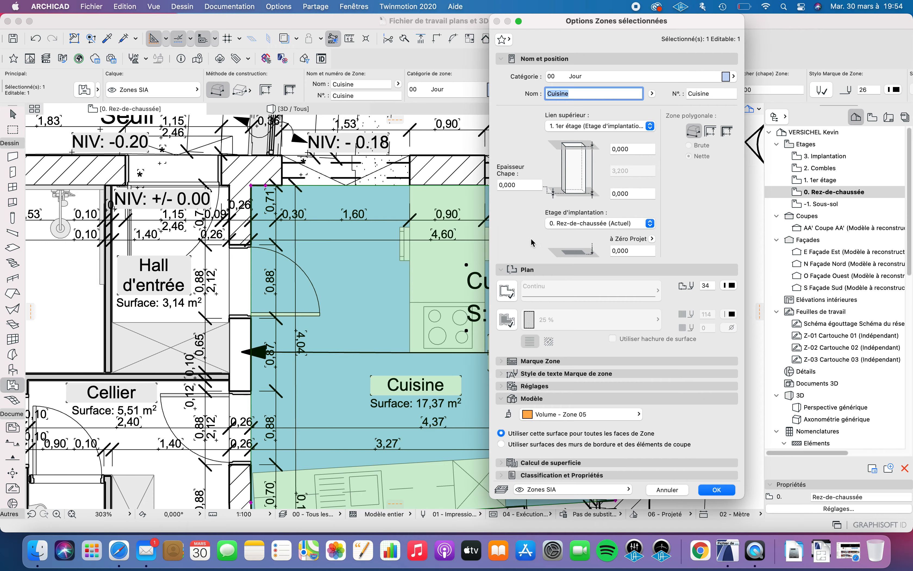
left_click(518, 361)
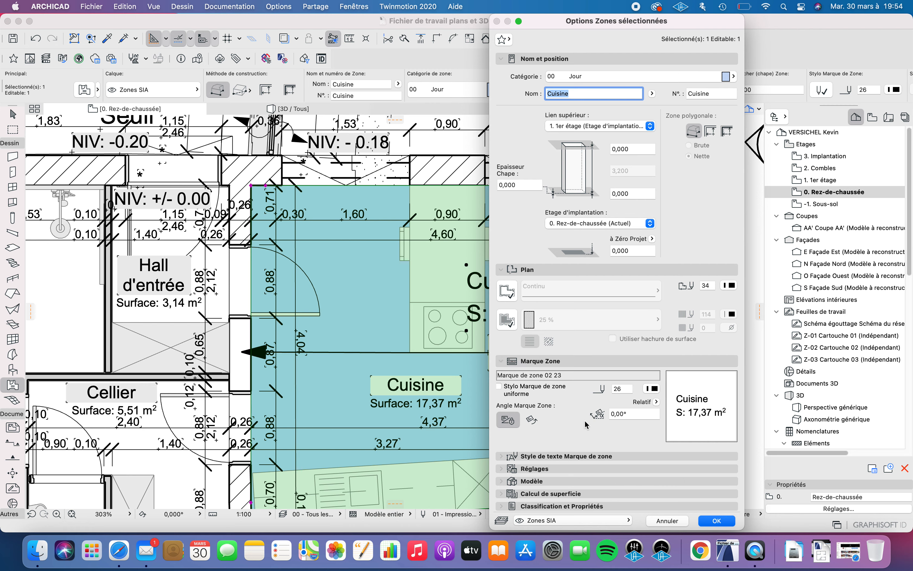
left_click(558, 456)
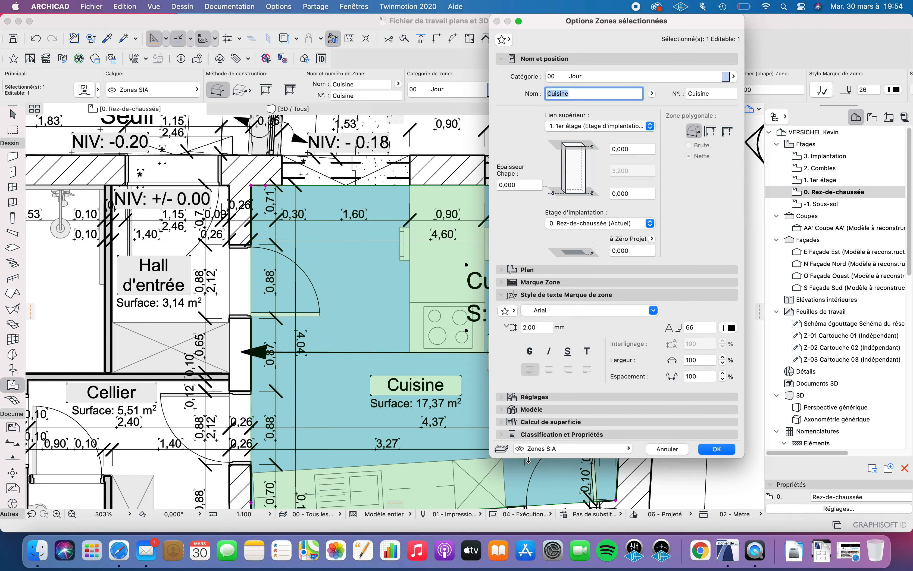
left_click(562, 315)
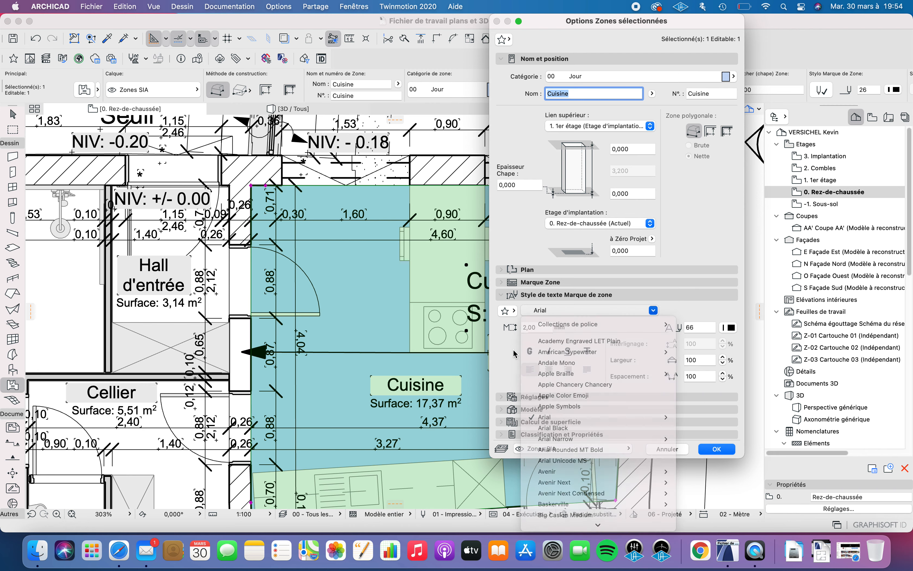
left_click_drag(541, 326, 511, 328)
type("1")
left_click(528, 351)
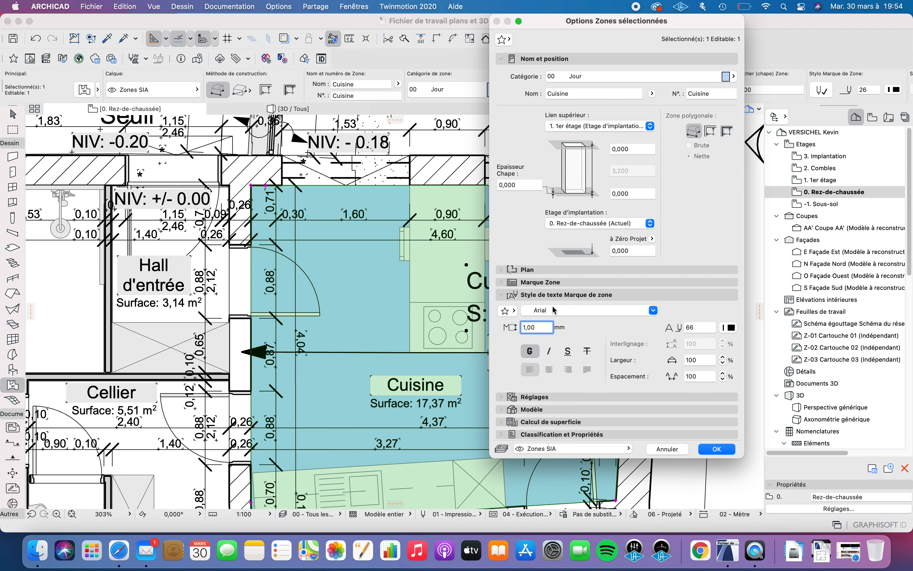
left_click(726, 450)
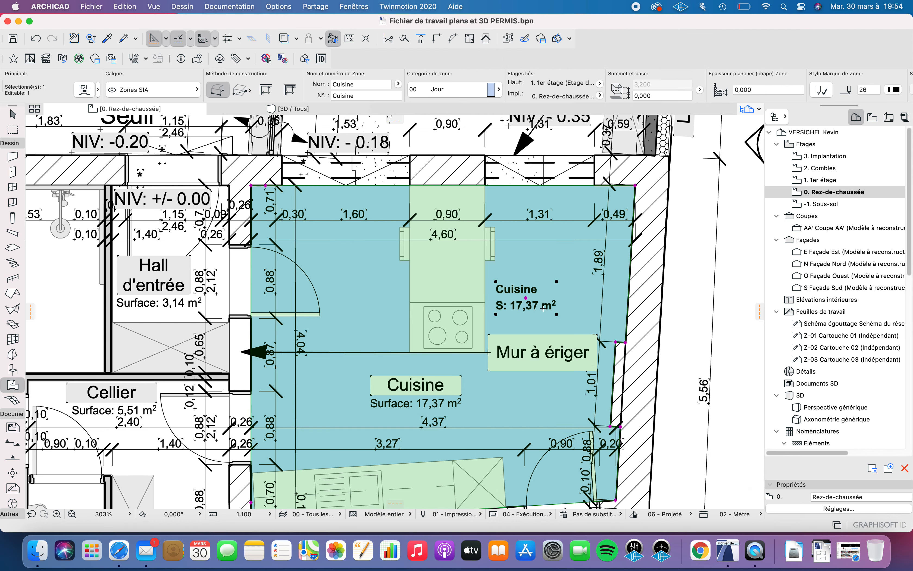
scroll(543, 308, "up", 5)
scroll(482, 293, "down", 3)
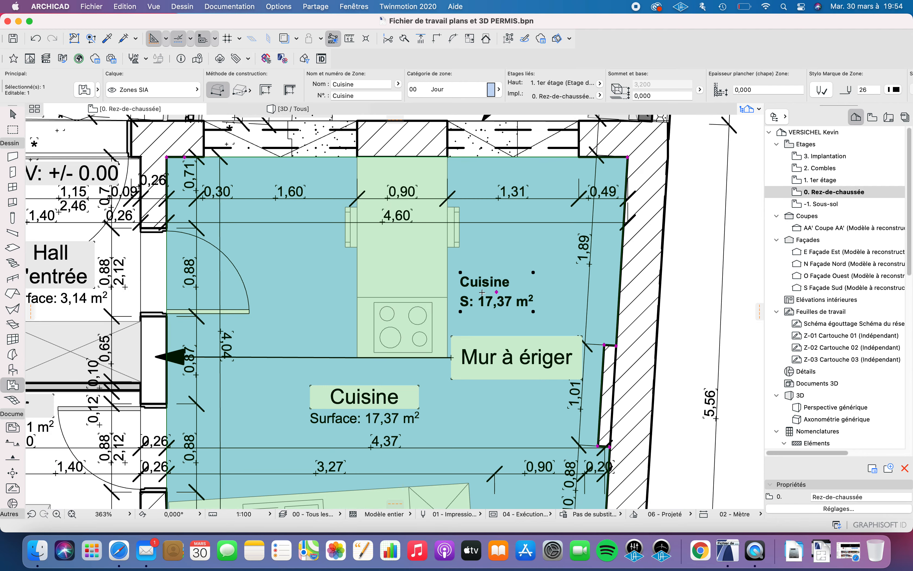
key("Escape")
- Give the Cuisine zone's stamp a plain rectangular outline frame in its appearance settings and deselect the zone
scroll(537, 289, "down", 3)
scroll(536, 289, "up", 3)
left_click(536, 289, "shift")
left_click(88, 91)
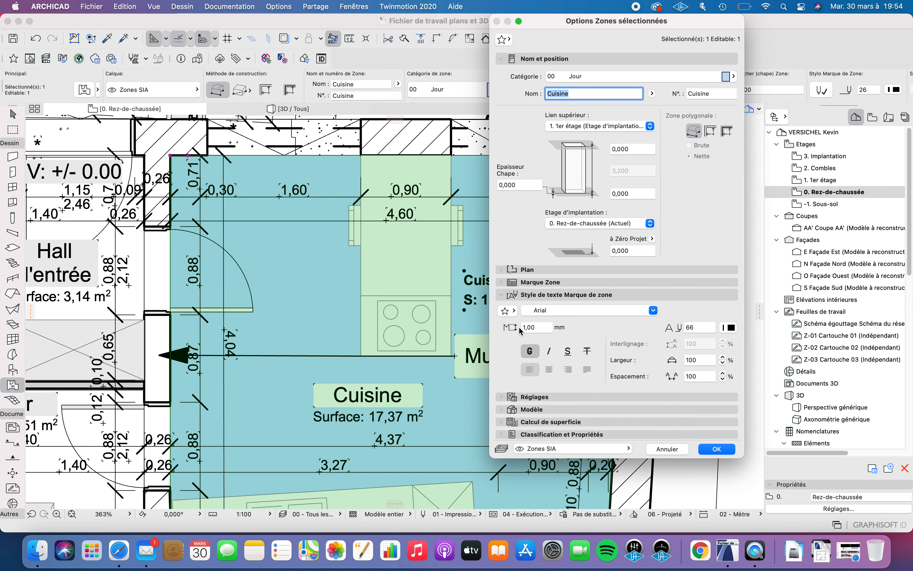
left_click(533, 397)
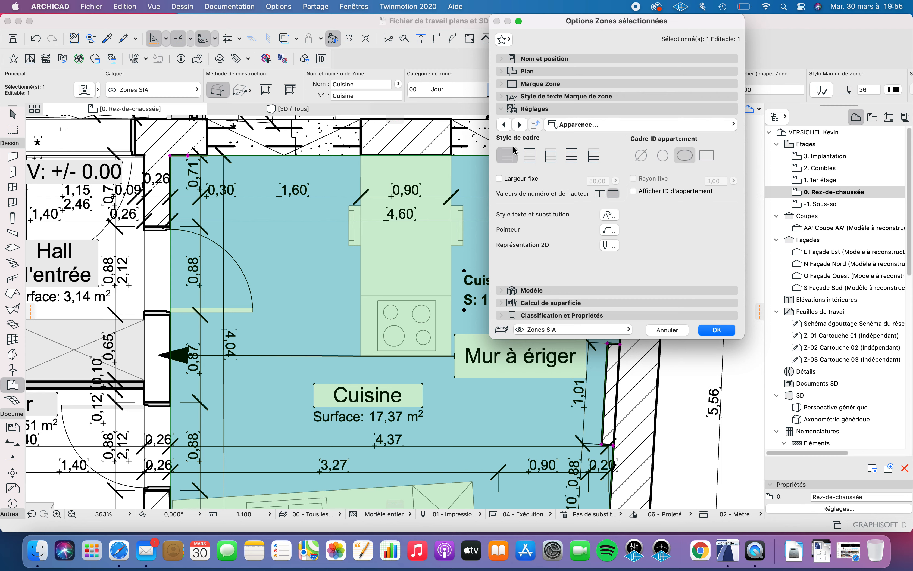
left_click(530, 161)
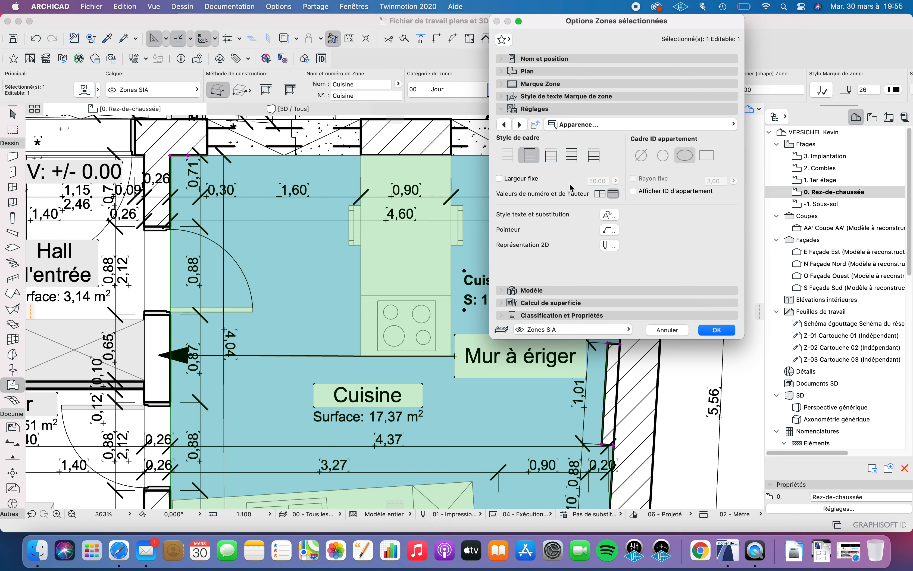
left_click(717, 329)
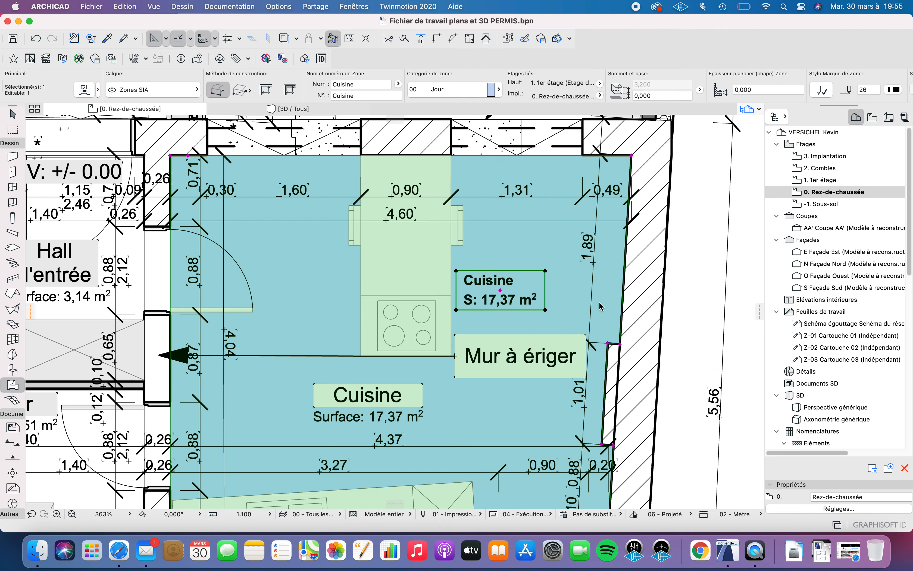
scroll(509, 287, "up", 3)
scroll(511, 290, "up", 1)
key("Escape")
key("Escape")
scroll(476, 290, "down", 4)
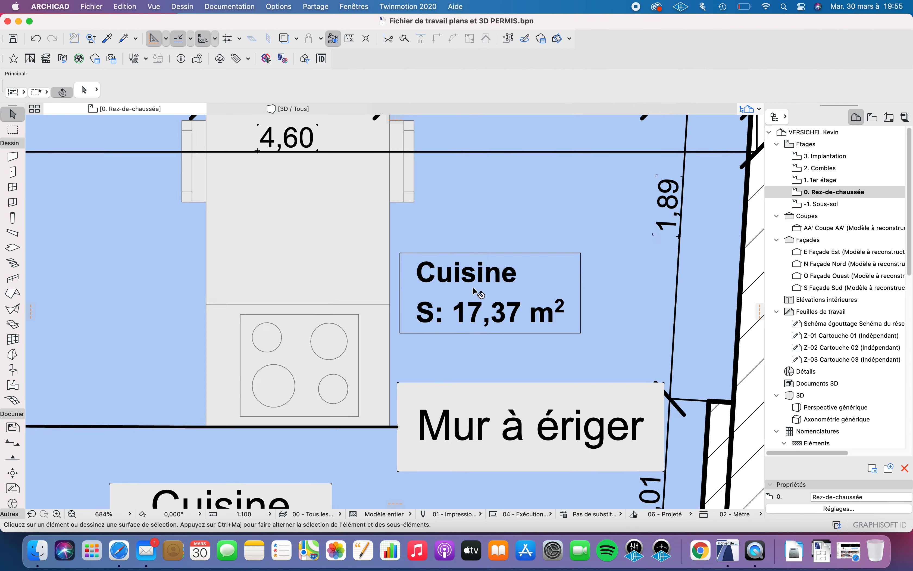
- Select the Cuisine zone and pick the 00 Jour zone category for it
left_click(505, 316)
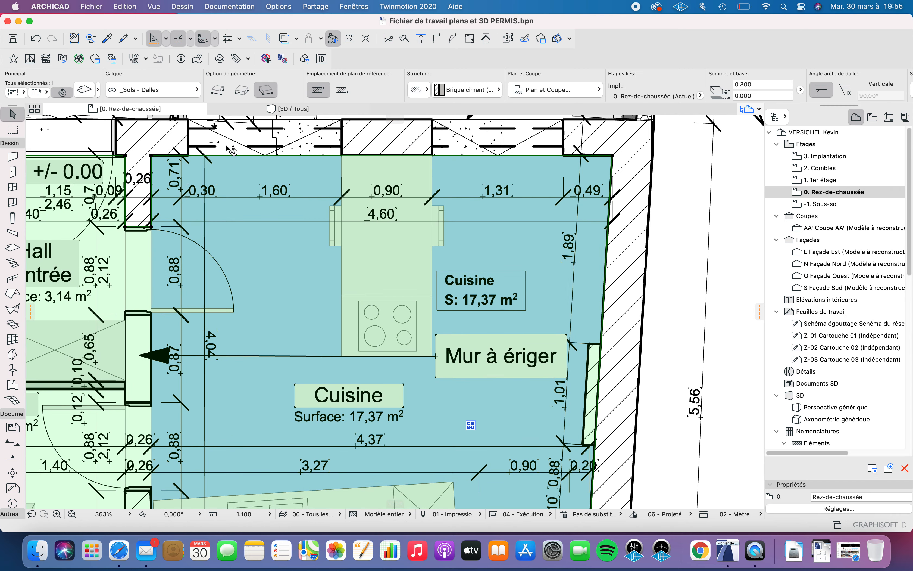
key("Escape")
left_click(15, 385)
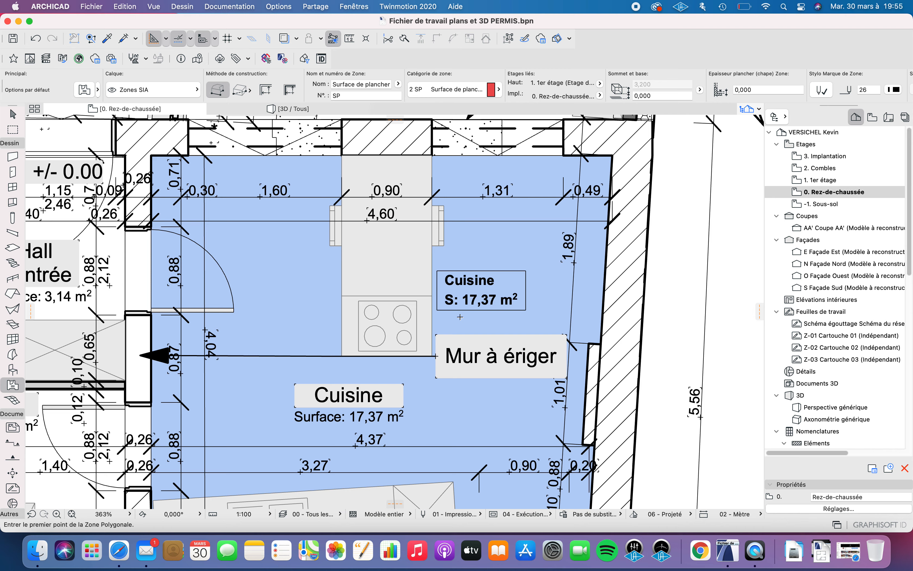
left_click(492, 300, "shift")
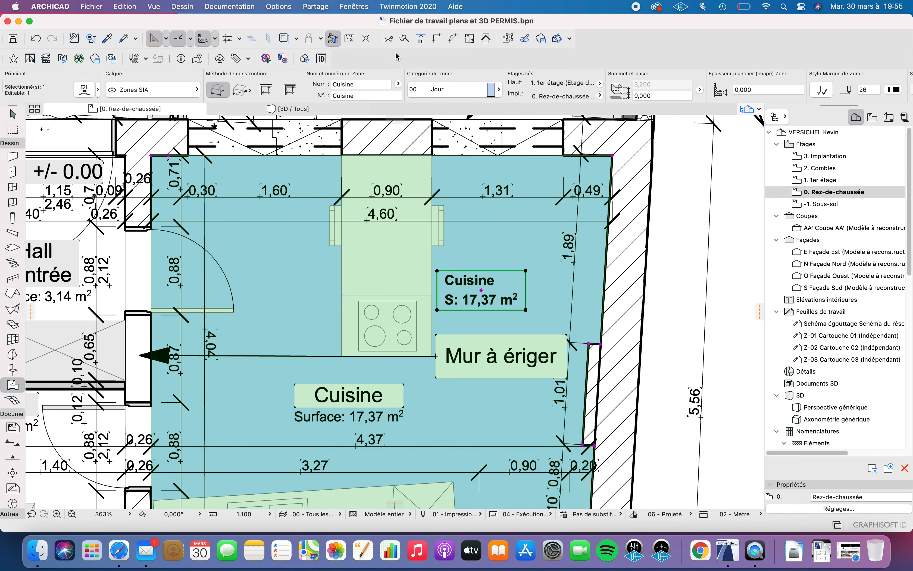
left_click(478, 93)
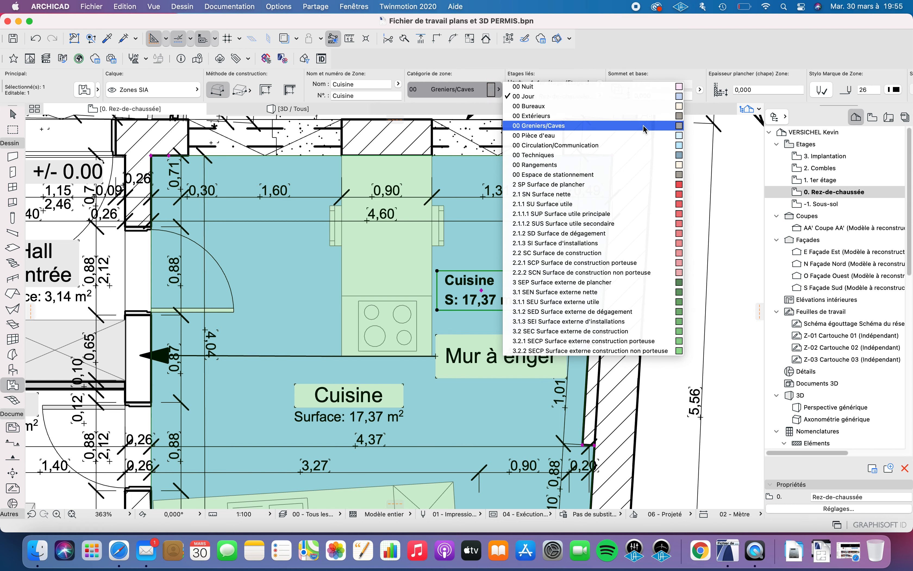
left_click(641, 96)
- Enable the cover fill override on the Cuisine zone and set it to the solid fill Fond
scroll(685, 83, "right", 10)
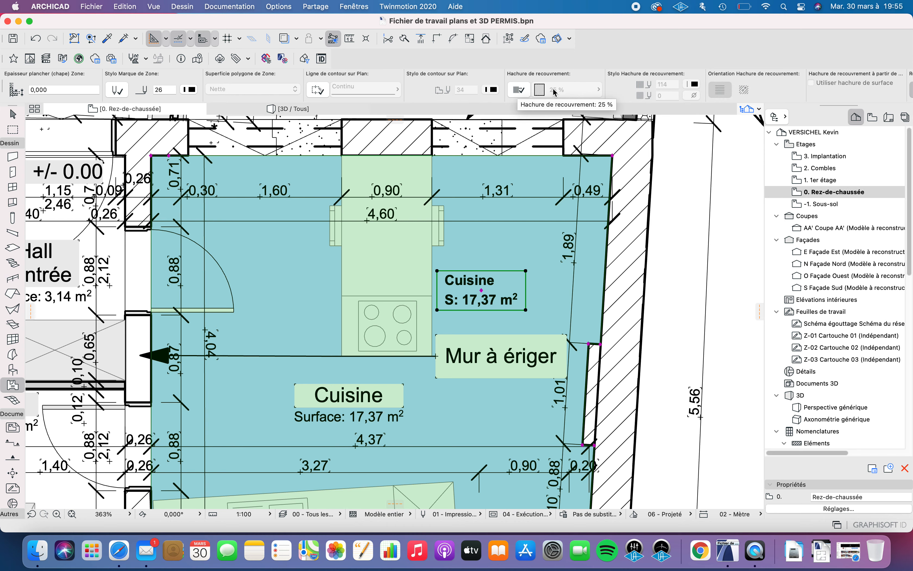
left_click(519, 90)
left_click(558, 90)
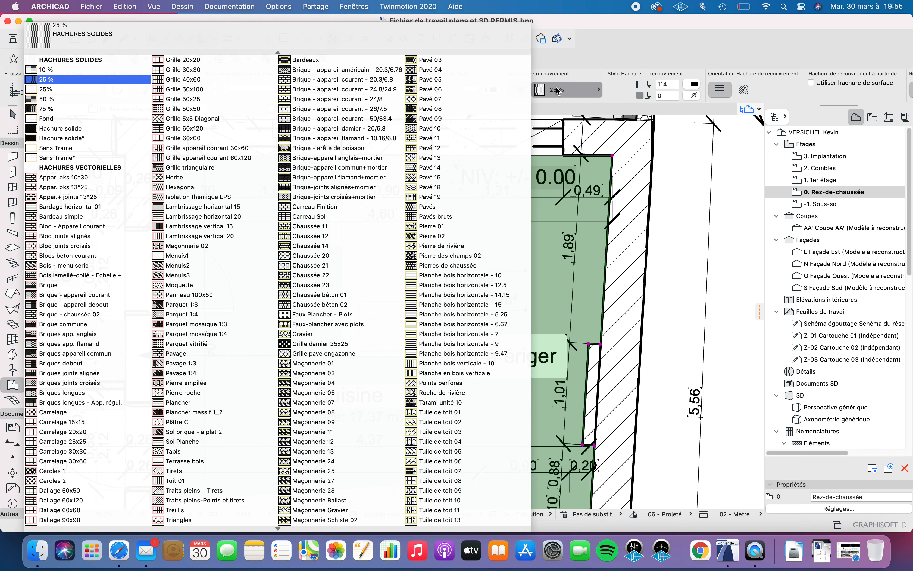
left_click(55, 119)
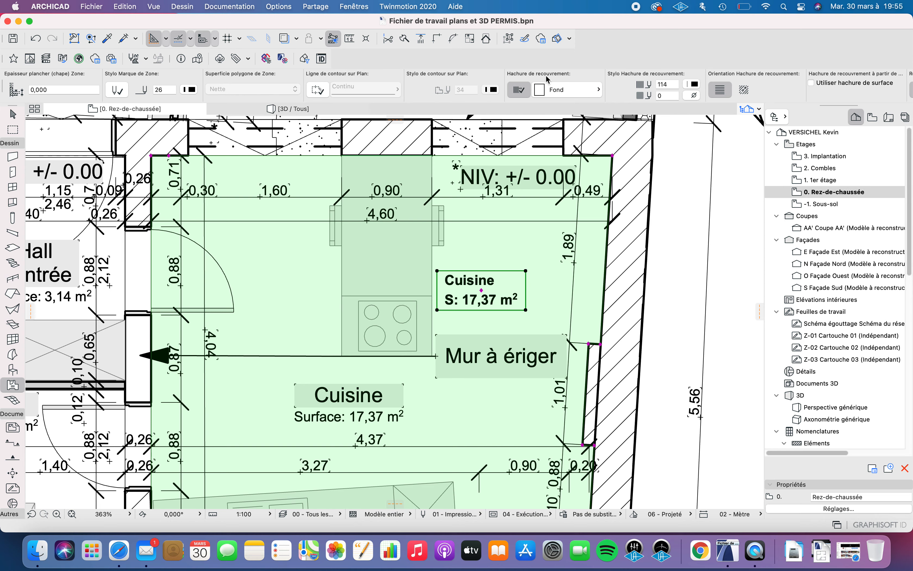
- Try the Dallage 50x50 and Pavé 12 patterns as the Cuisine zone's cover fill
left_click(565, 90)
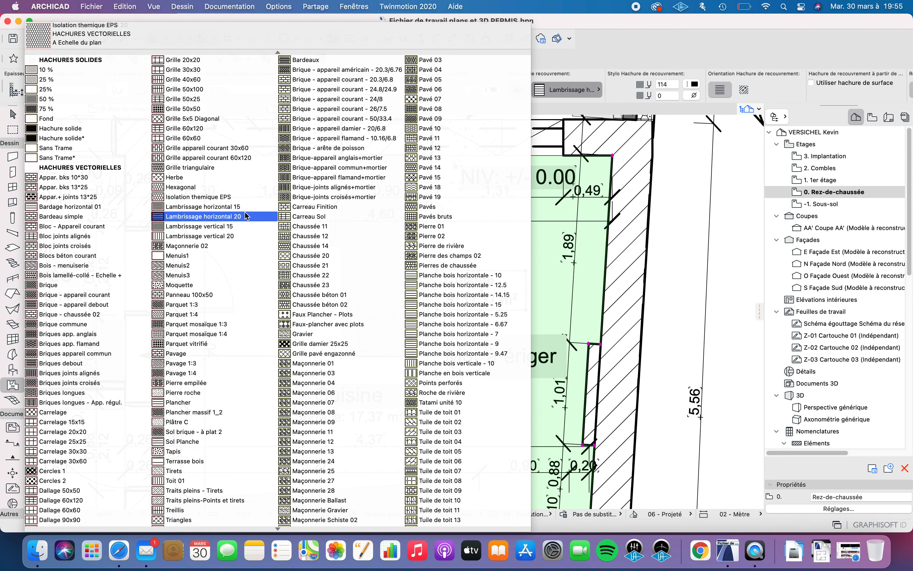
left_click(62, 491)
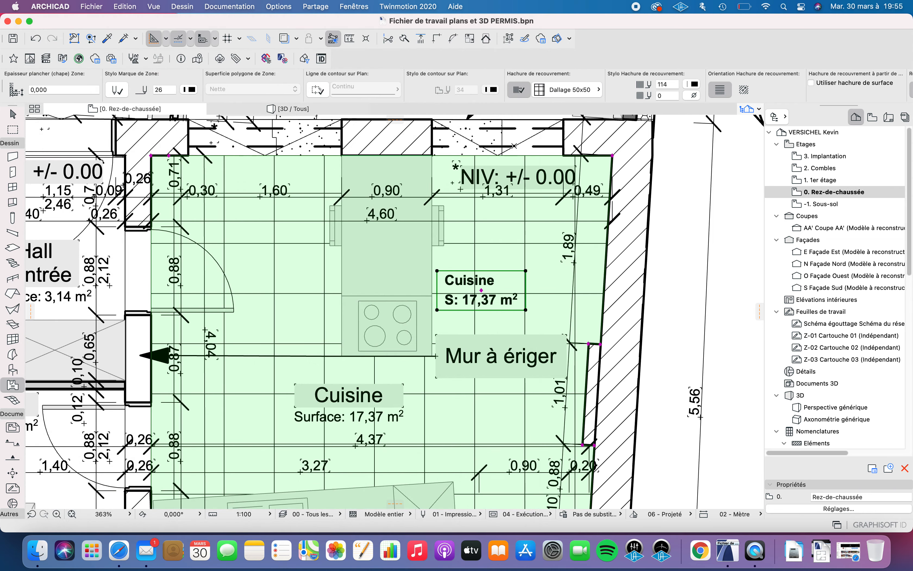
left_click(576, 84)
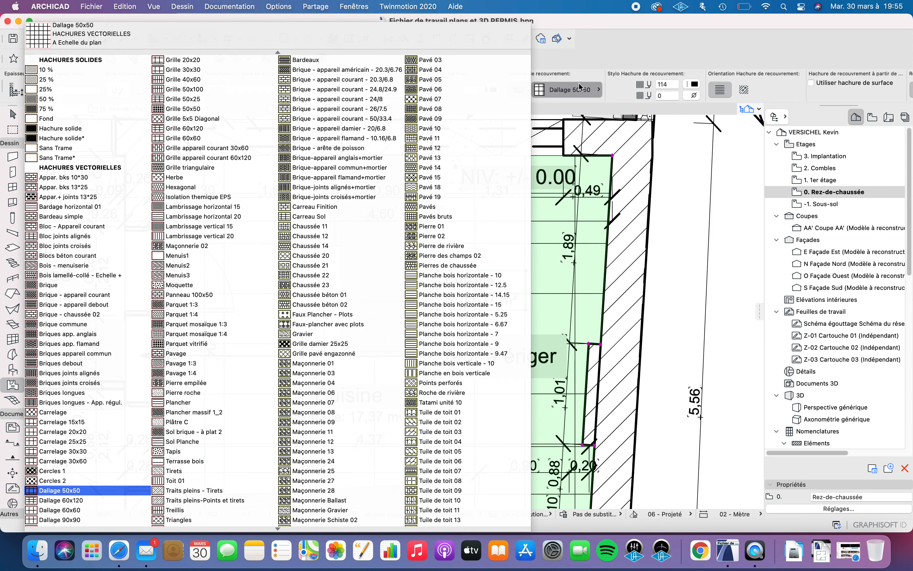
left_click(434, 148)
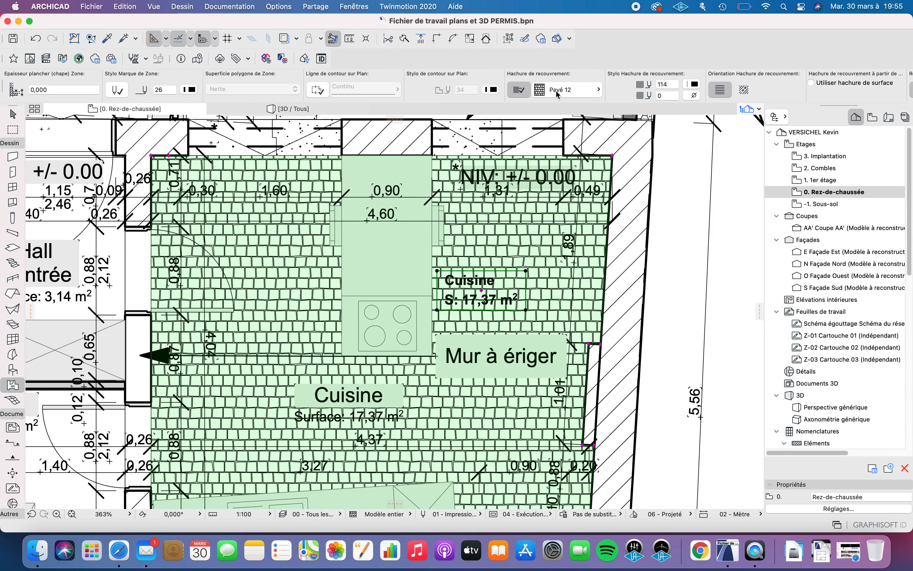
- Set the Cuisine zone's cover fill back to Fond and deselect the zone
left_click(557, 92)
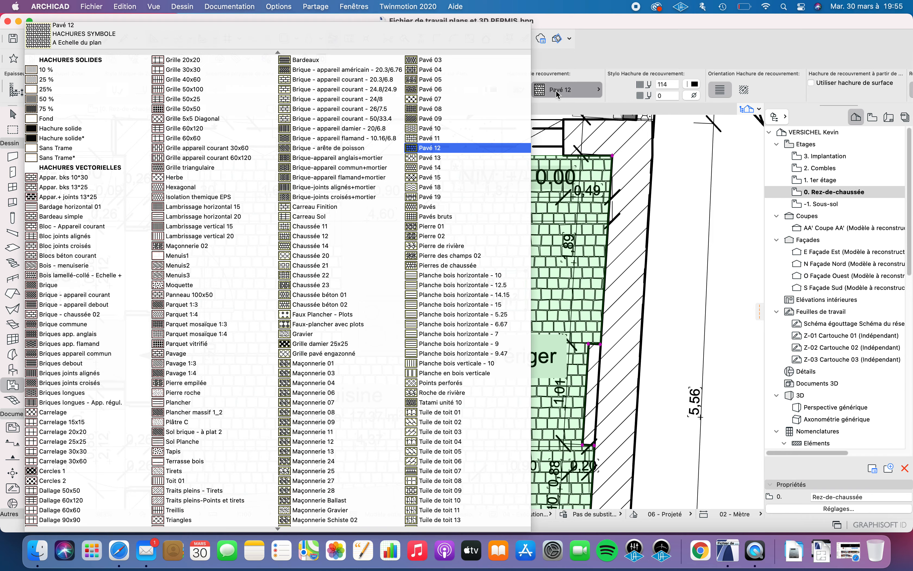
left_click(59, 118)
key("Escape")
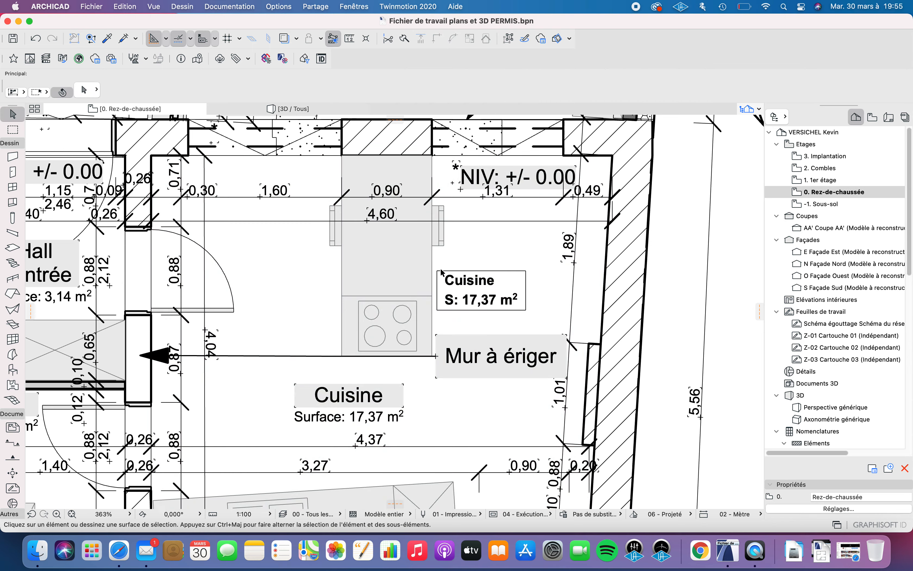
- Select the Cuisine zone and move its upper-left polygon corner to the upper-left inner corner of the Hall d'entrée
scroll(448, 282, "down", 5)
scroll(448, 283, "up", 1)
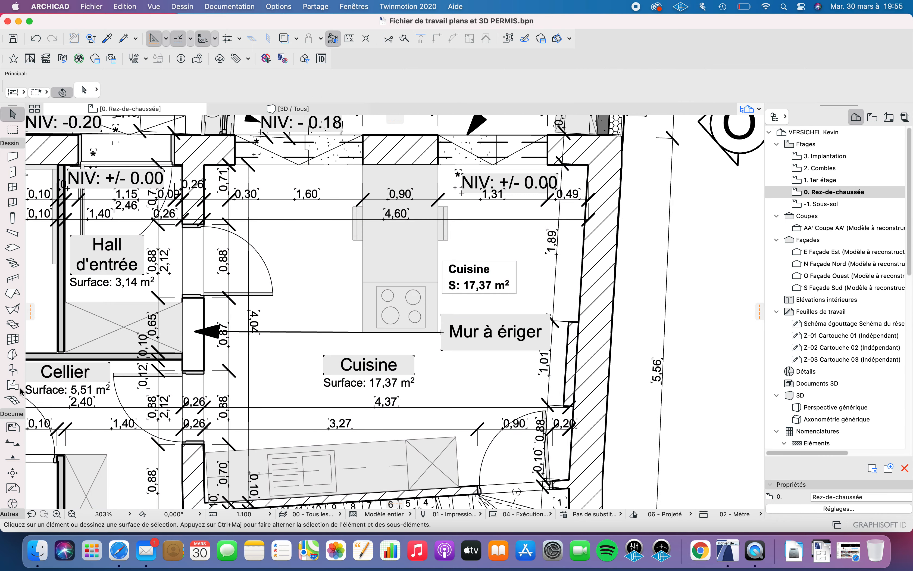
left_click(13, 385)
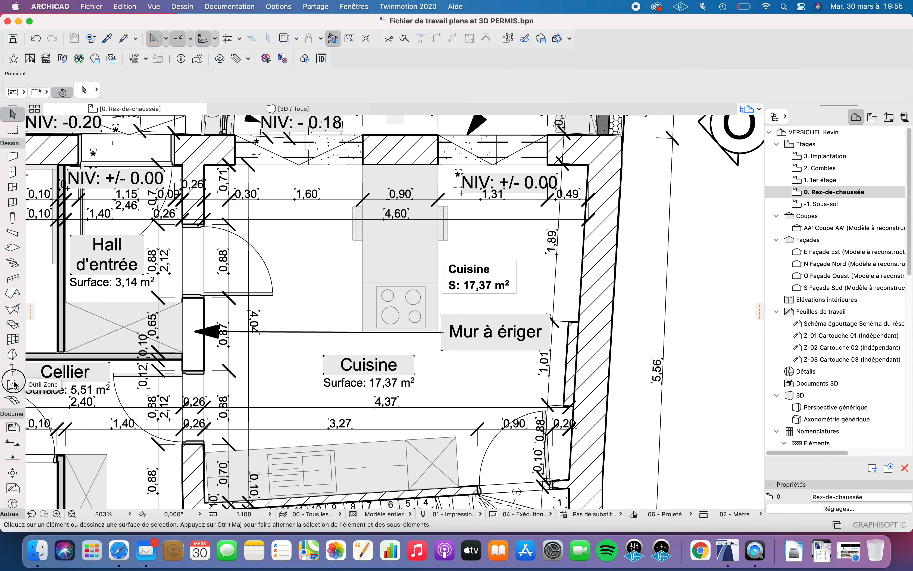
left_click(477, 260, "shift")
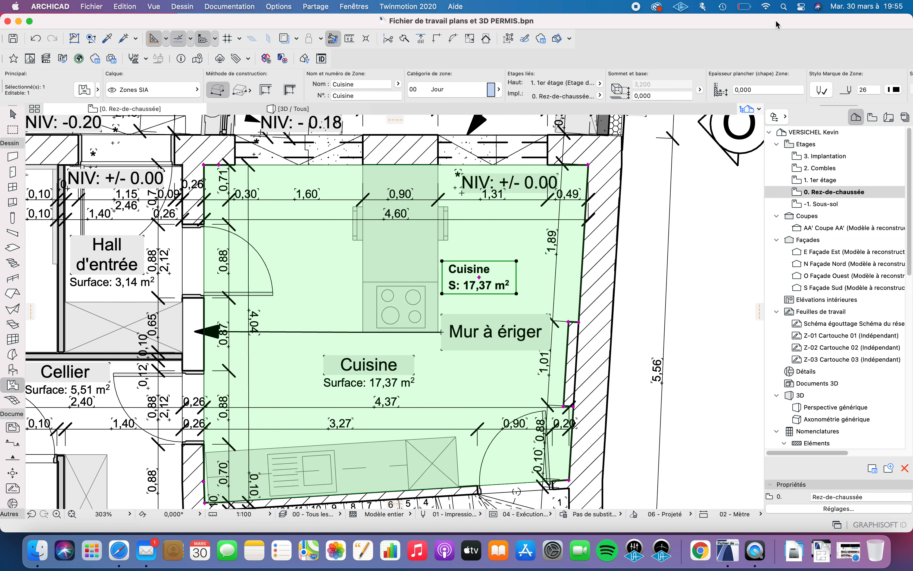
scroll(553, 216, "down", 5)
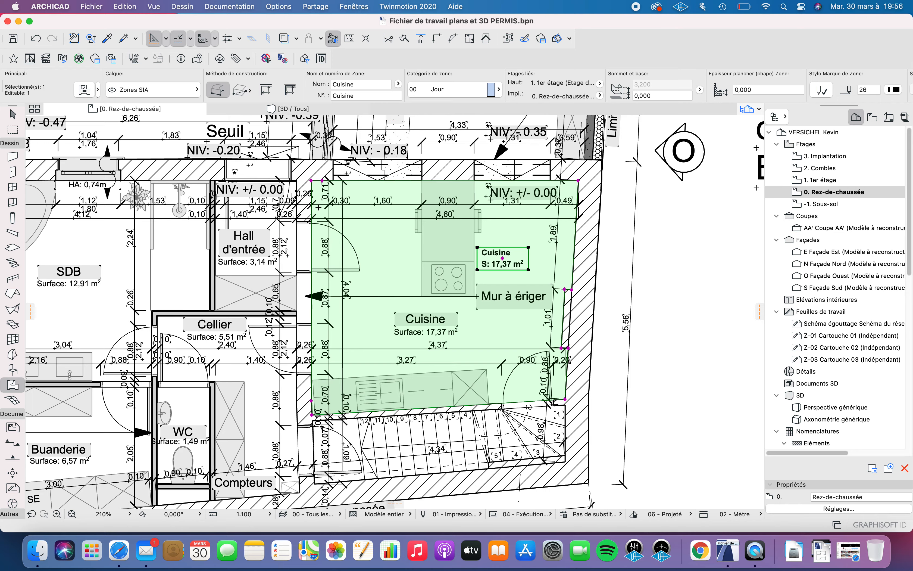
scroll(300, 181, "up", 10)
left_click(325, 181)
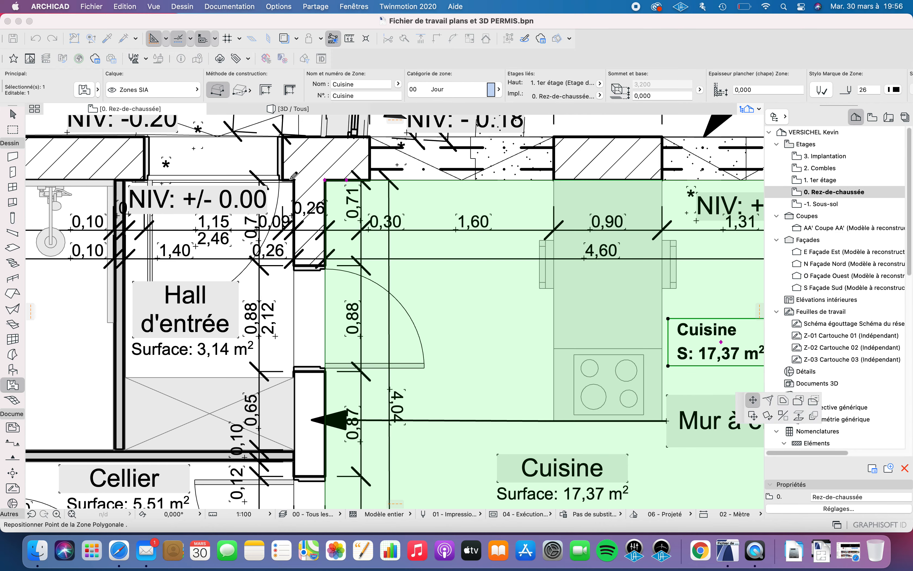
scroll(291, 180, "down", 5)
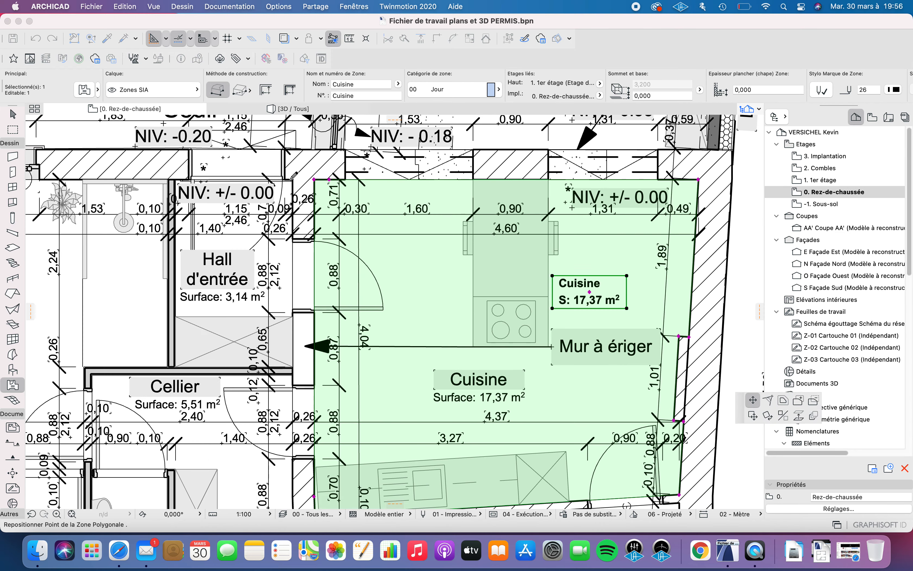
left_click(175, 179)
- Add two nodes on the zone's slanted edge, at the Hall d'entrée's lower-left corner and level with it on the Cuisine's left wall
left_click(231, 308)
scroll(212, 349, "down", 3)
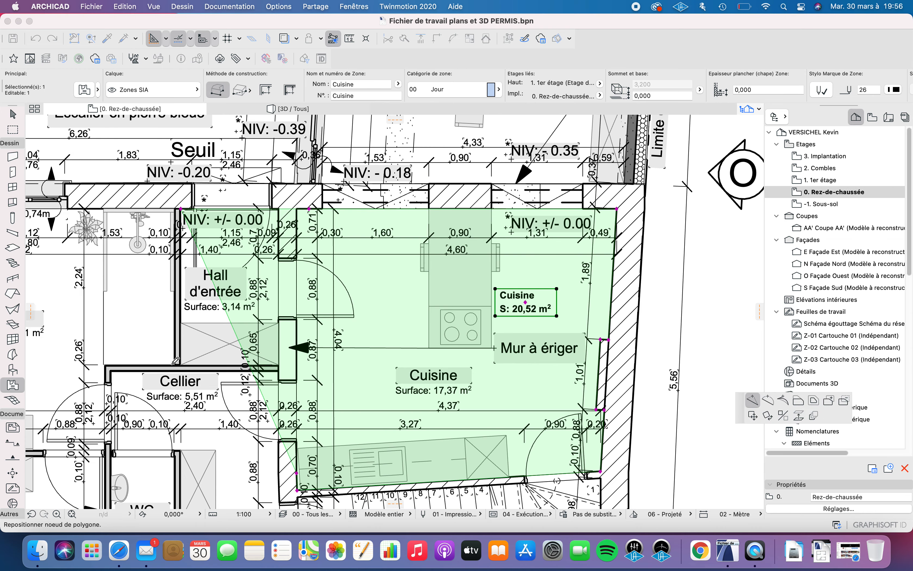
left_click(180, 364)
left_click(234, 415)
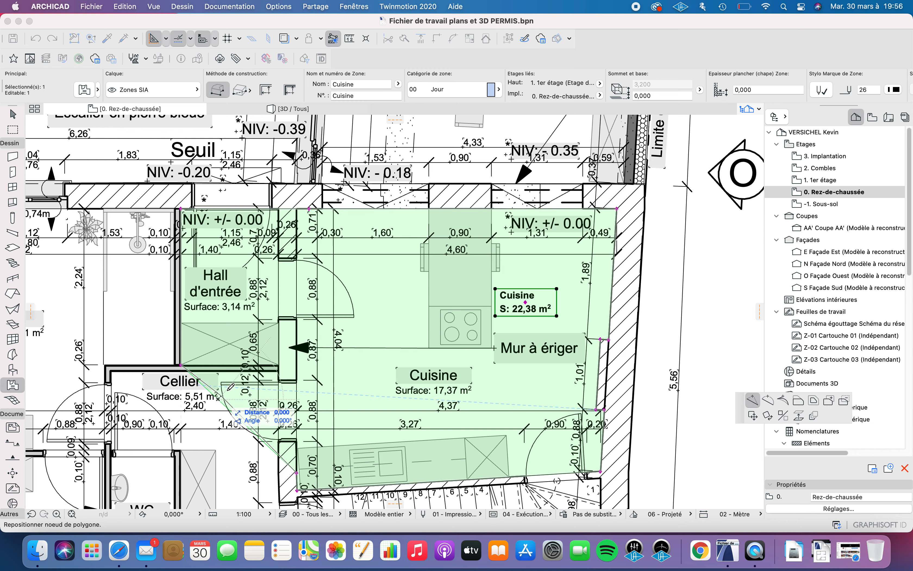
left_click(296, 364)
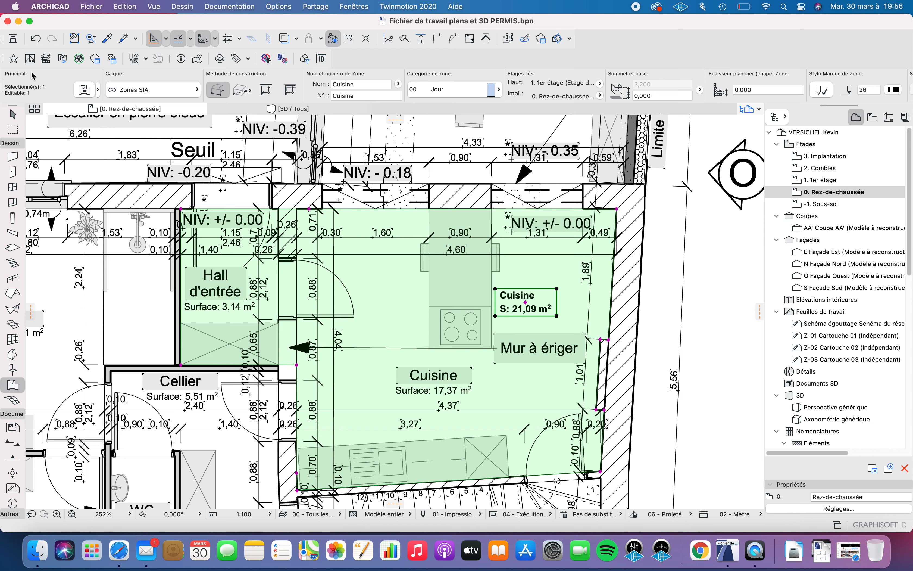
- Review the Cuisine zone's name and position, stamp, text style and area calculation settings, then cancel the dialog and deselect the zone
left_click(84, 89)
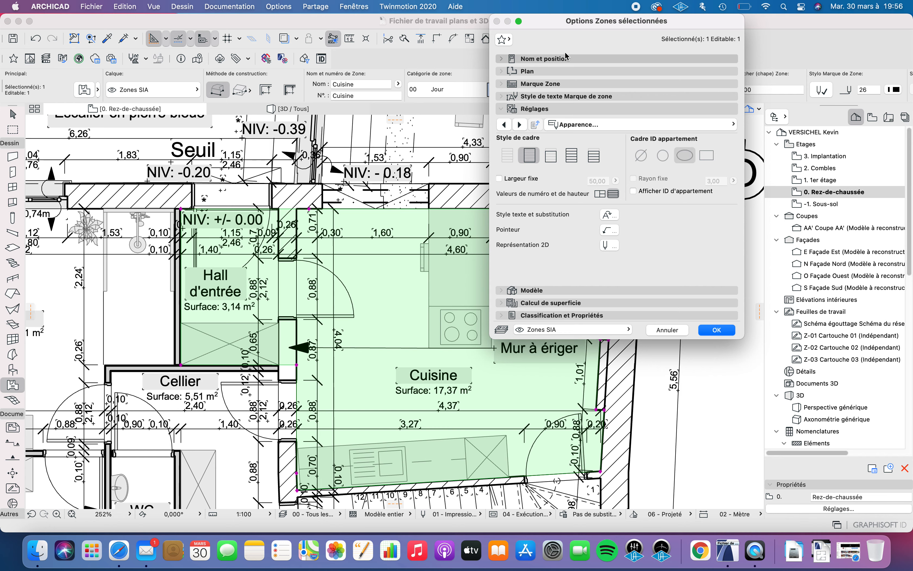
left_click(550, 57)
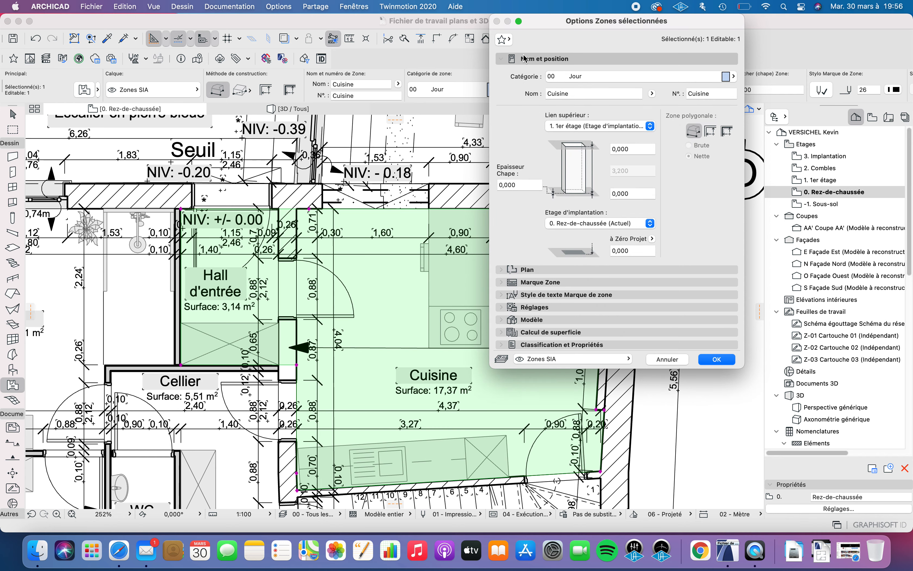
left_click(523, 283)
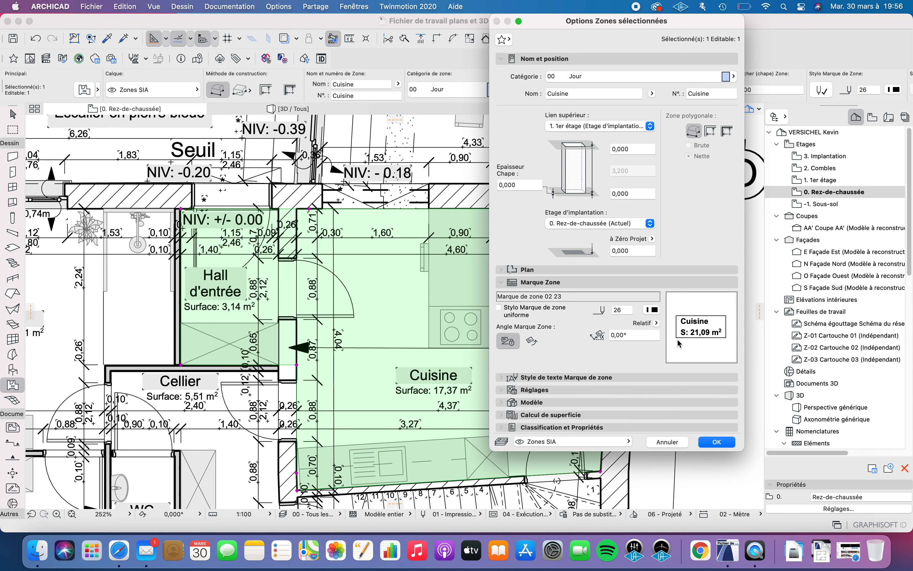
left_click(546, 377)
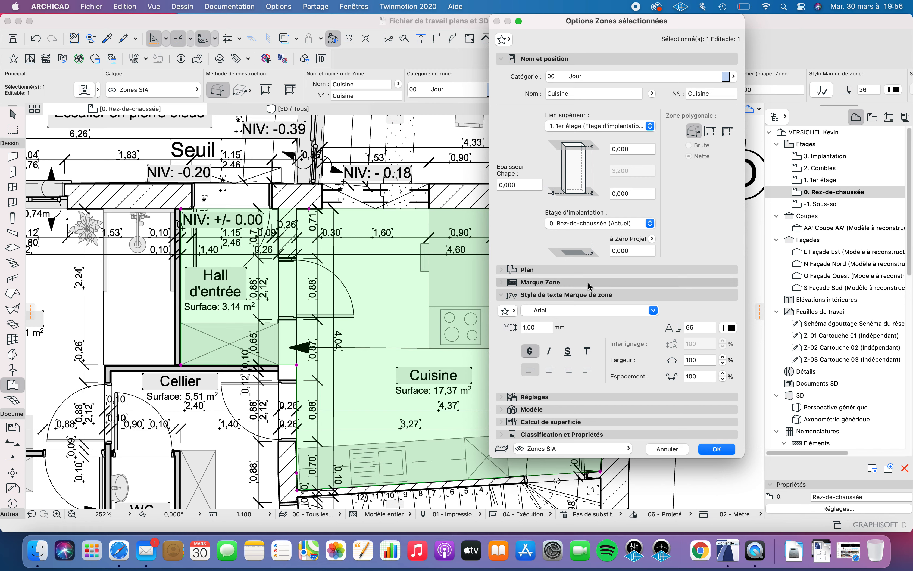
left_click(545, 410)
left_click(544, 410)
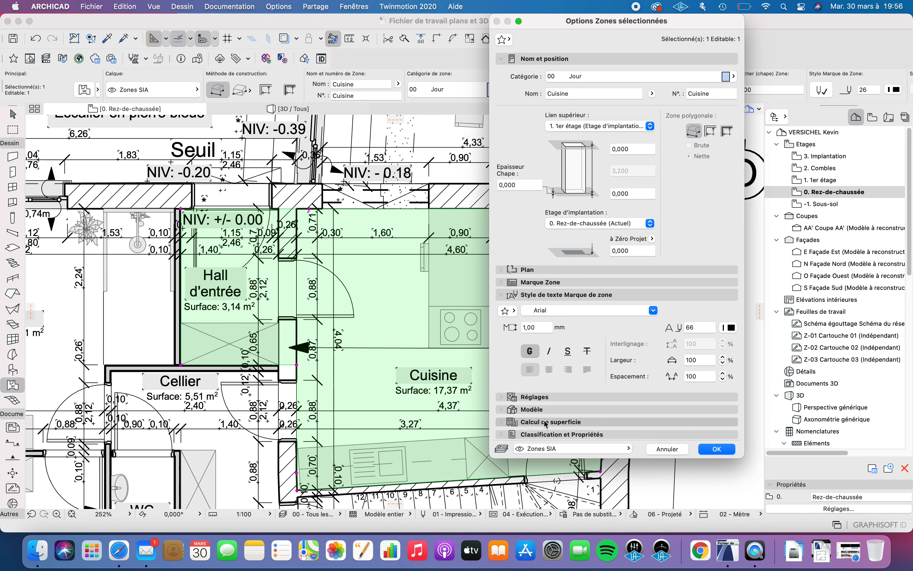
left_click(545, 422)
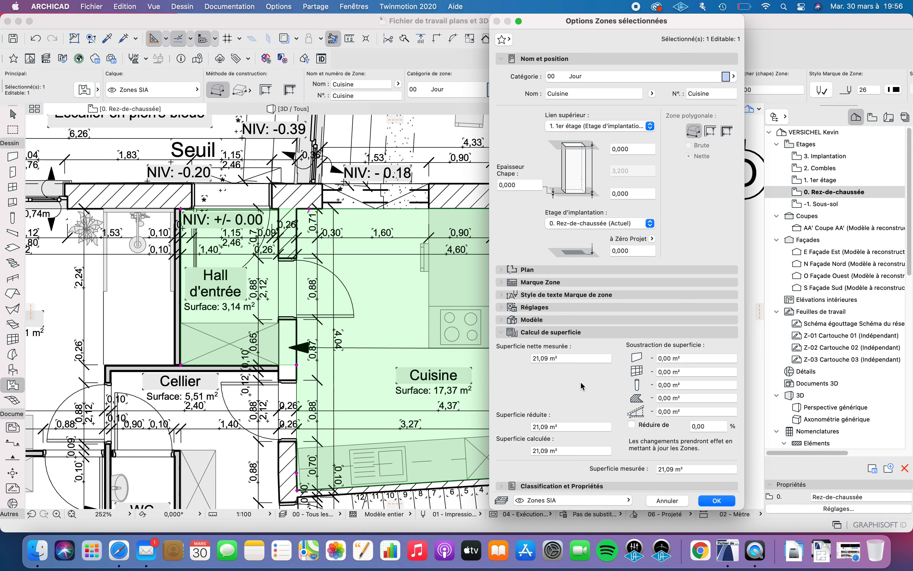
left_click(671, 502)
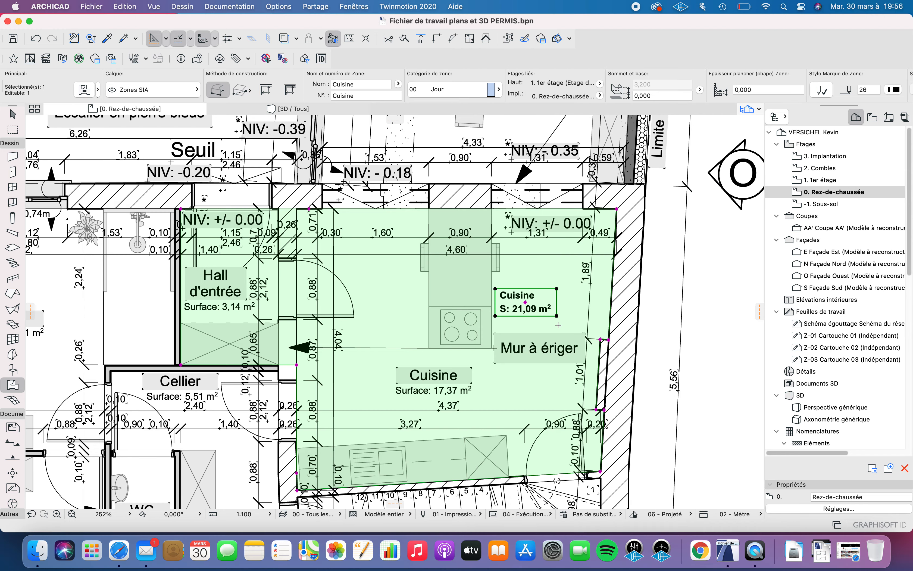
key("Escape")
scroll(505, 377, "down", 5)
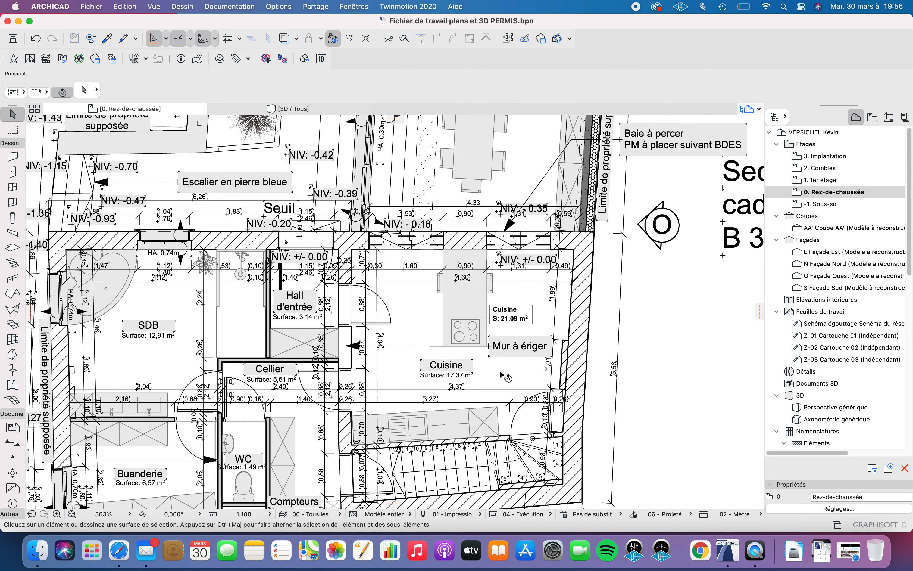
scroll(505, 377, "up", 5)
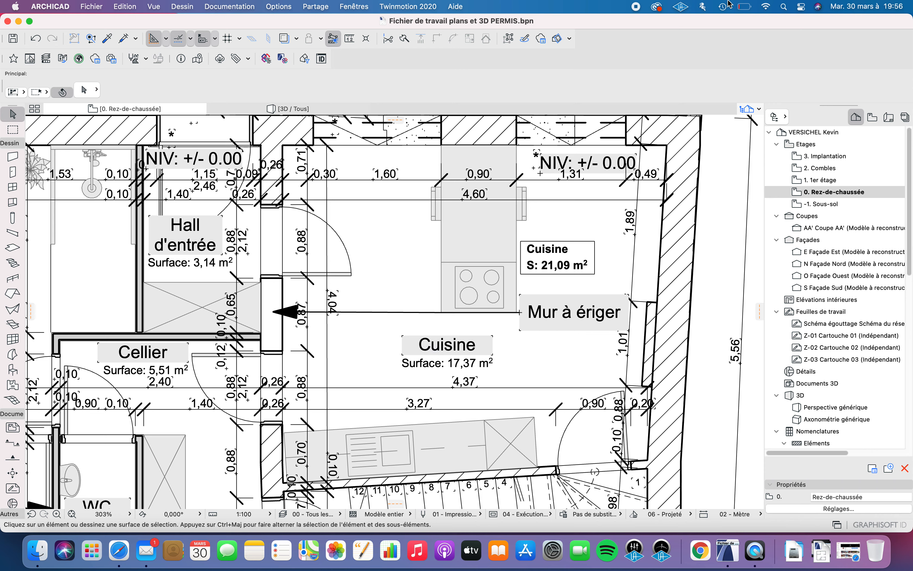
left_click(743, 8)
scroll(398, 219, "down", 3)
scroll(389, 242, "up", 2)
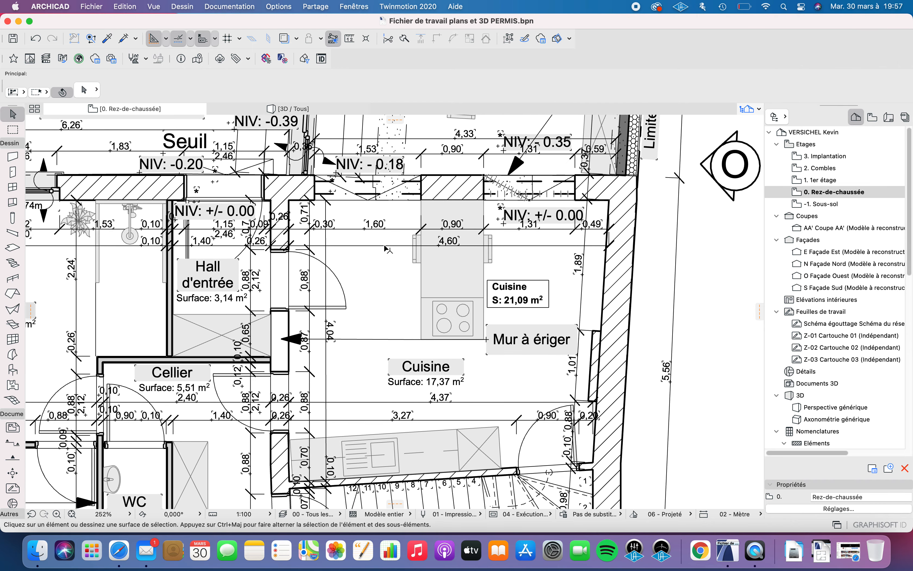